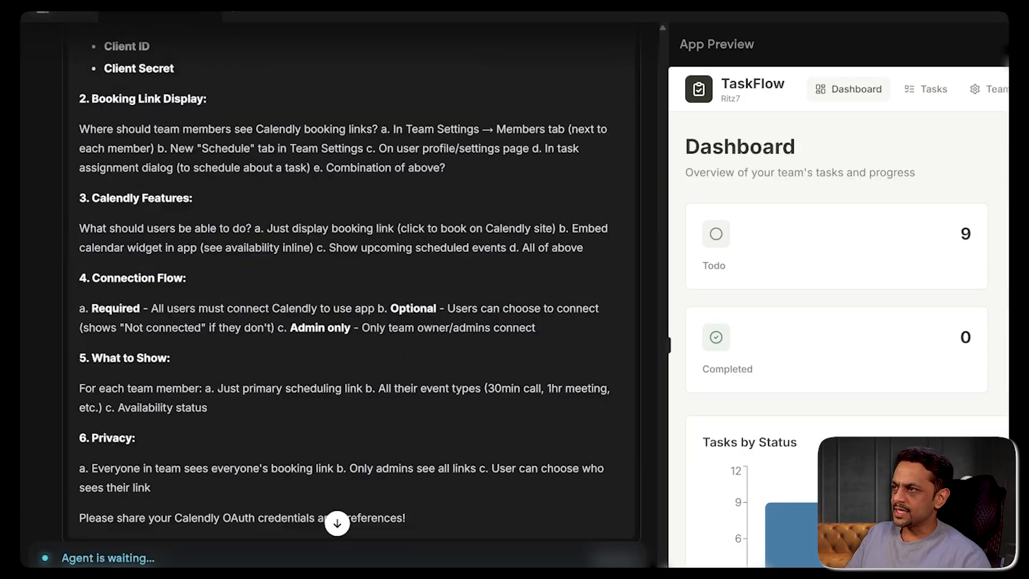
# - Find developer.calendly.com by searching 'developers calendly' and sign in with Google
pyautogui.scroll(5, 175, 273)
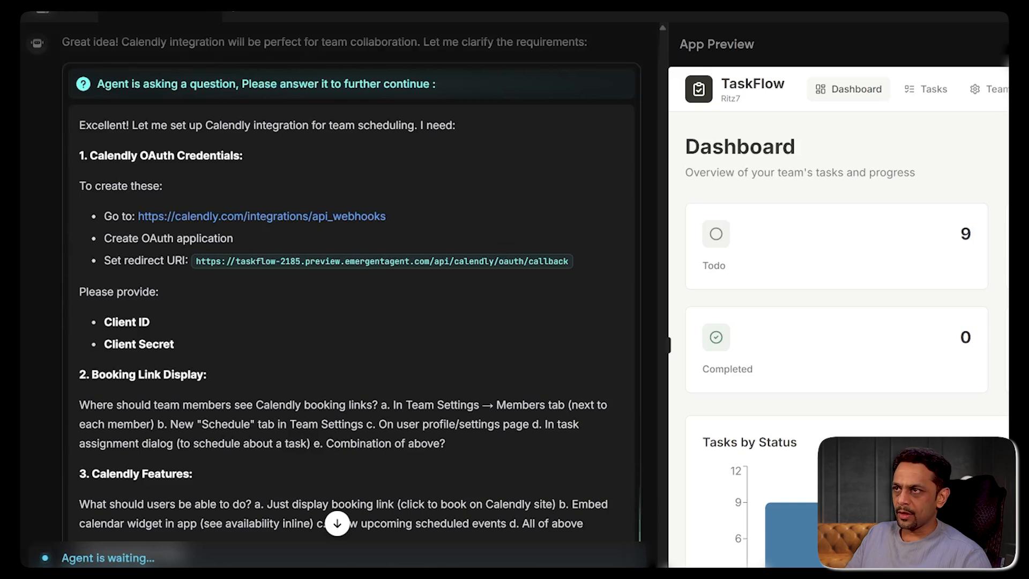
pyautogui.hotkey('ctrl', 't')
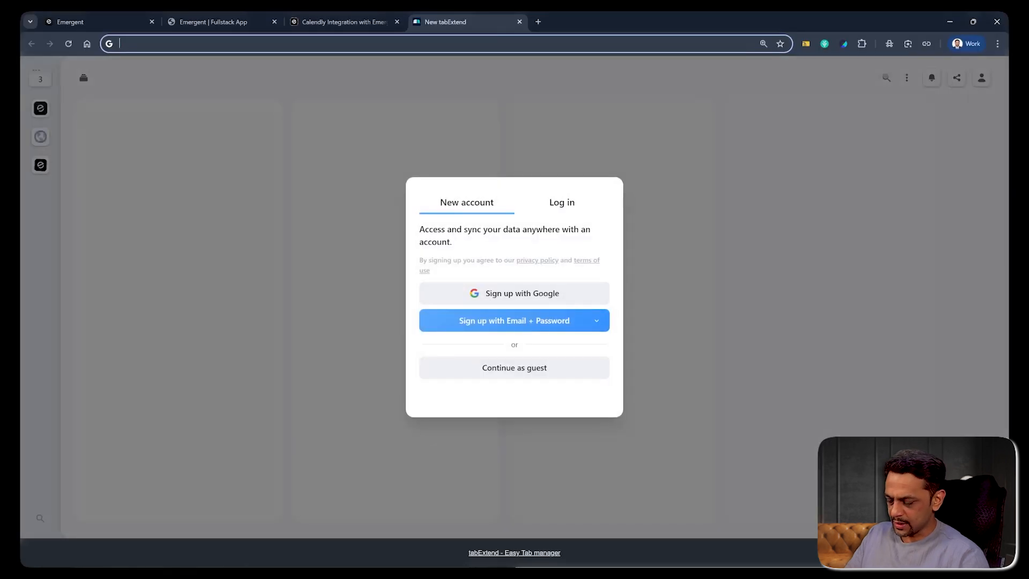
pyautogui.write('developers calendly')
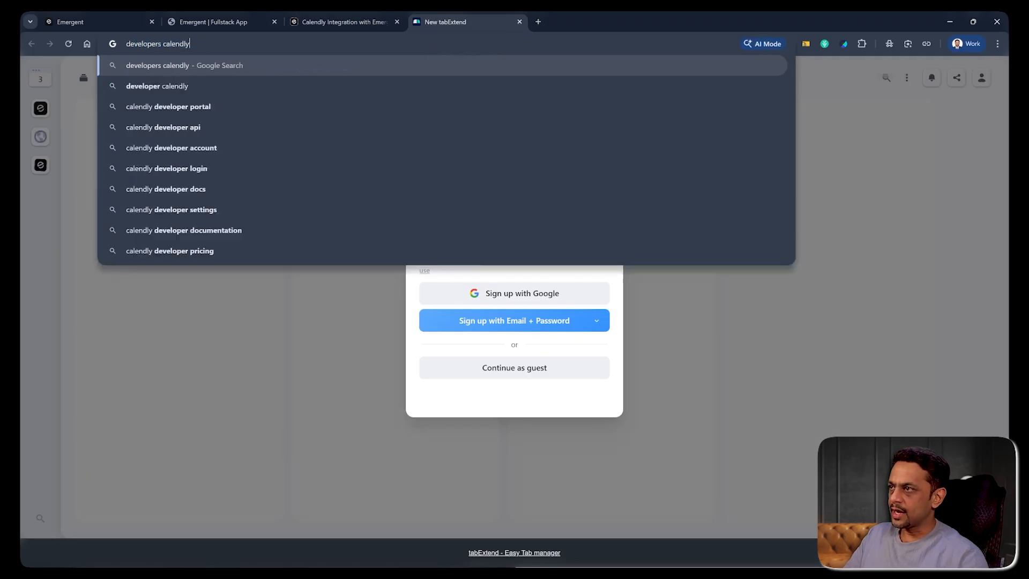
pyautogui.press('Return')
pyautogui.middleClick(198, 171)
pyautogui.click(563, 24)
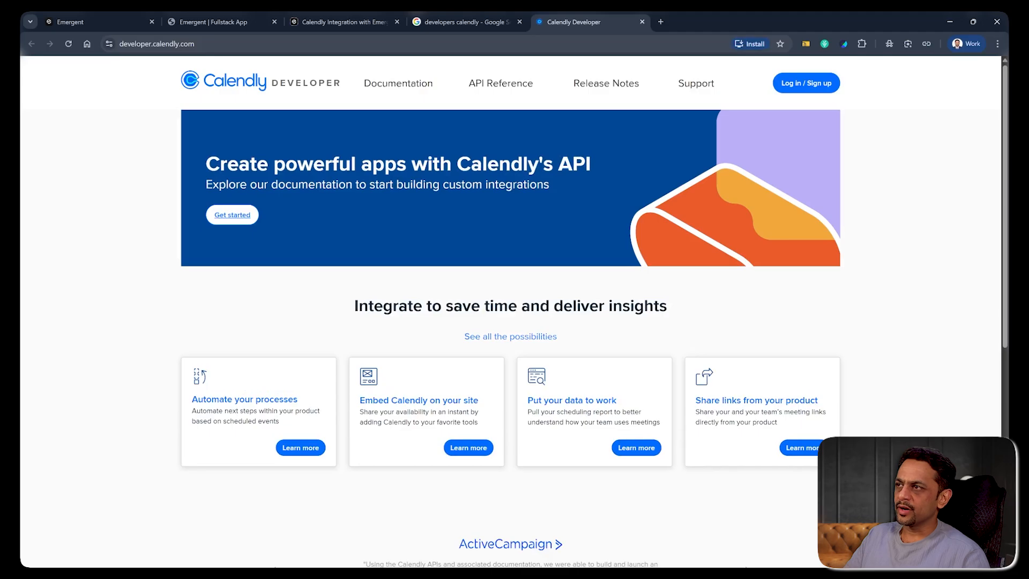
pyautogui.click(808, 84)
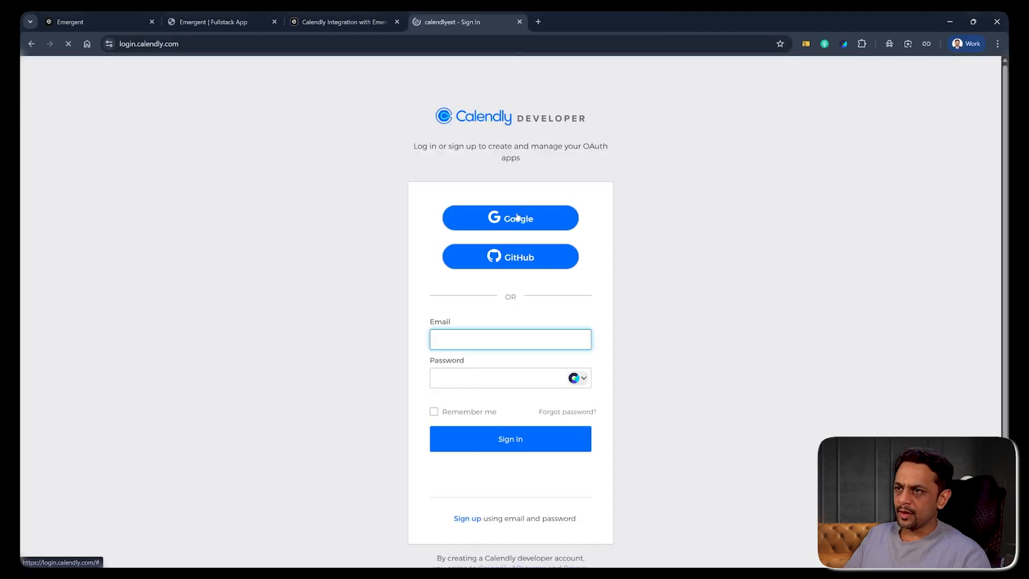
pyautogui.click(516, 219)
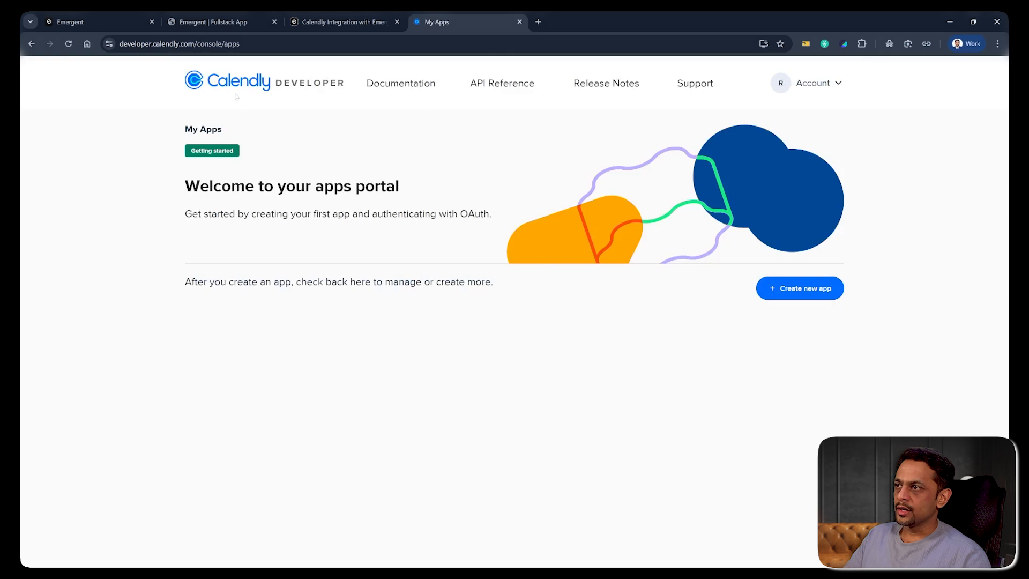
# - Create the Production OAuth app 'TaskFlow' using Emergent's callback URL as the redirect URI
pyautogui.click(790, 294)
pyautogui.write('TaskFlow')
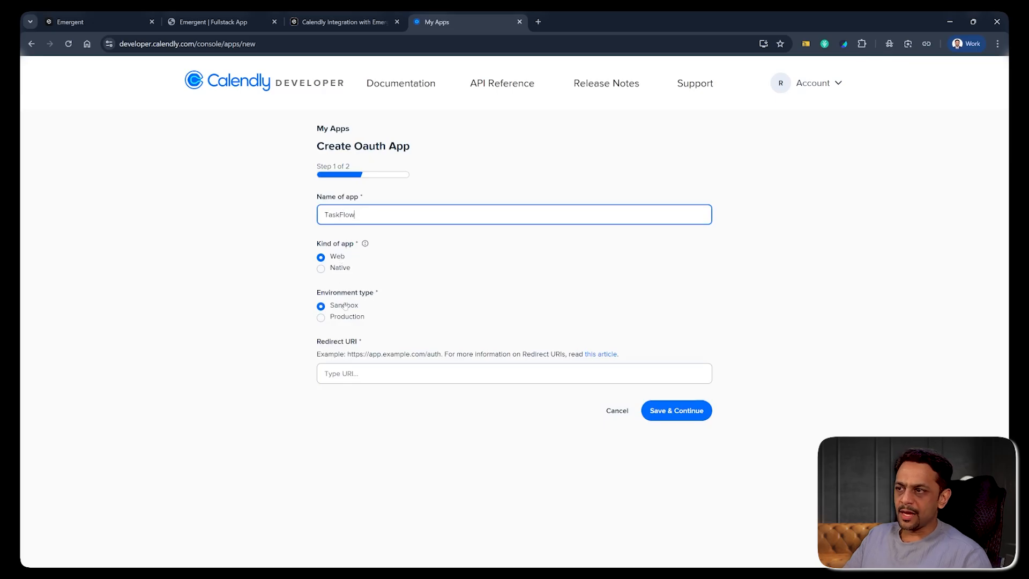
pyautogui.click(322, 318)
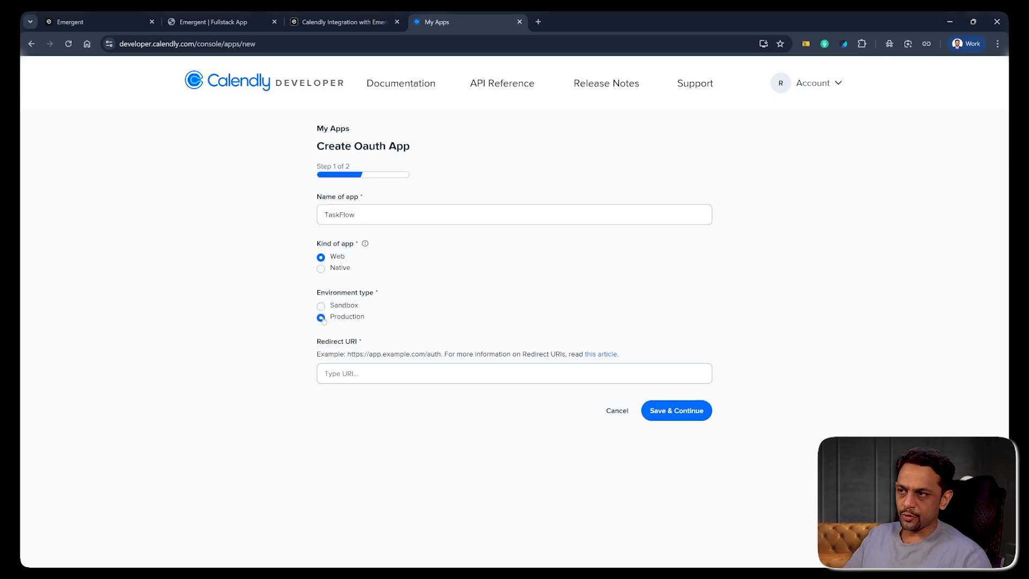
pyautogui.click(376, 374)
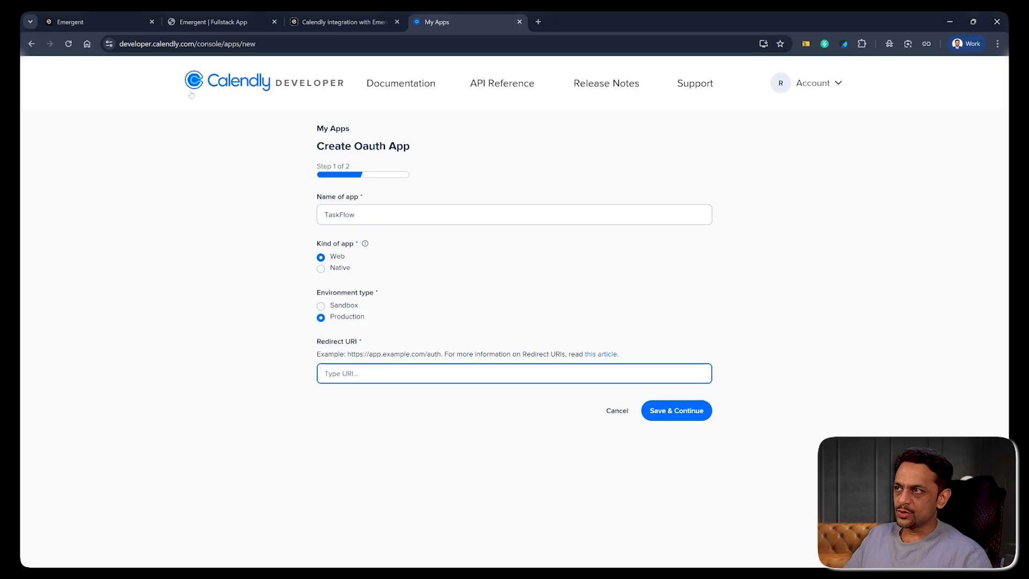
pyautogui.click(98, 24)
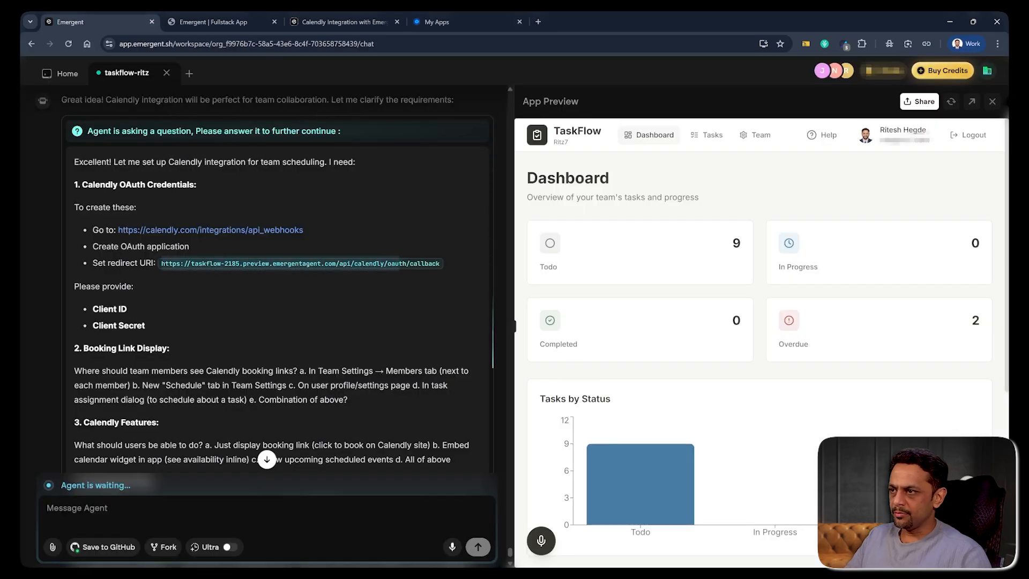
pyautogui.click(437, 22)
pyautogui.write('https://taskflow-2185.preview.emergentagent.com/api/calendly/oauth/callback')
pyautogui.click(670, 414)
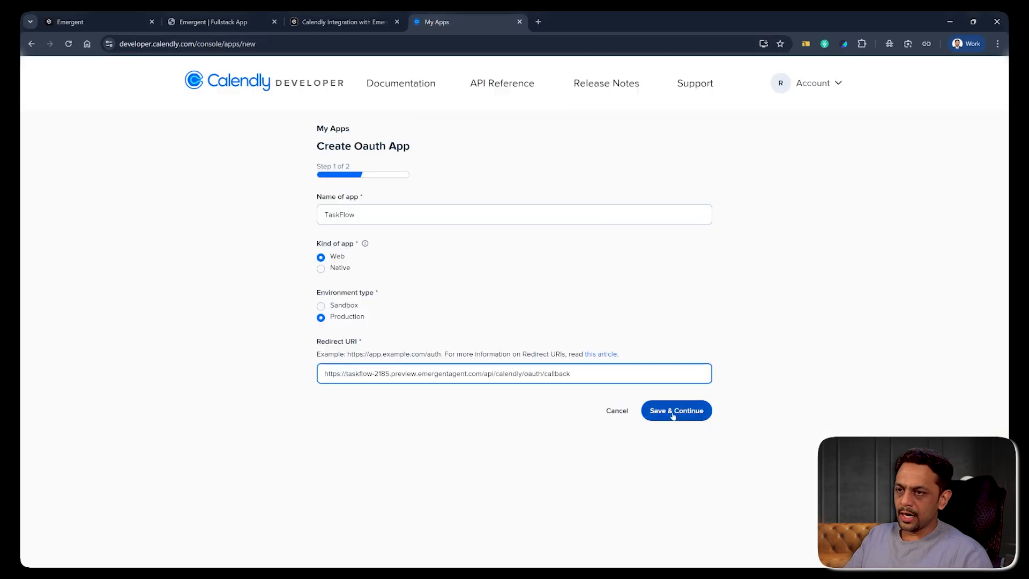
pyautogui.click(674, 416)
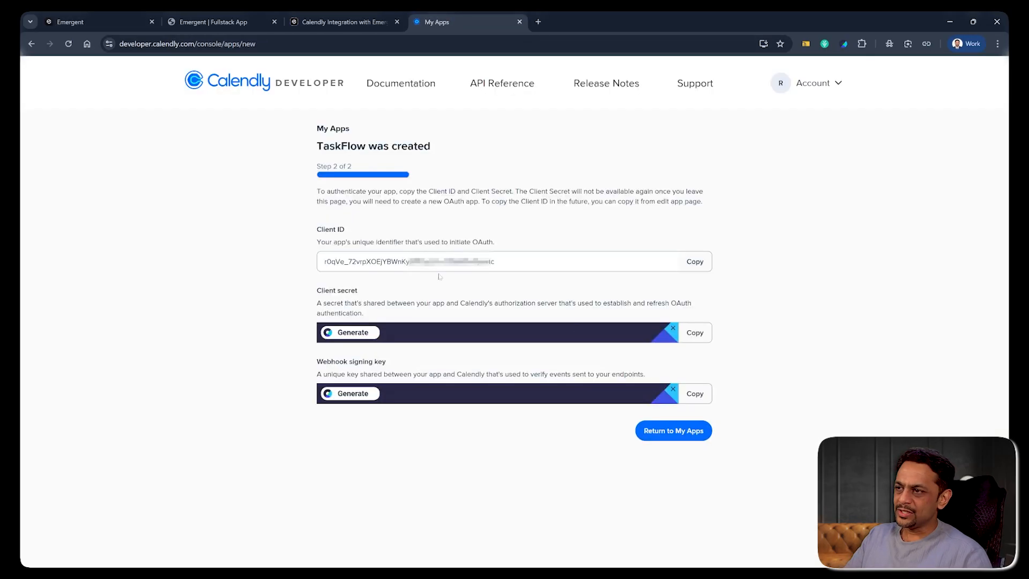
# - Start the agent reply with '1. Client ID:' and the copied Calendly Client ID
pyautogui.click(691, 267)
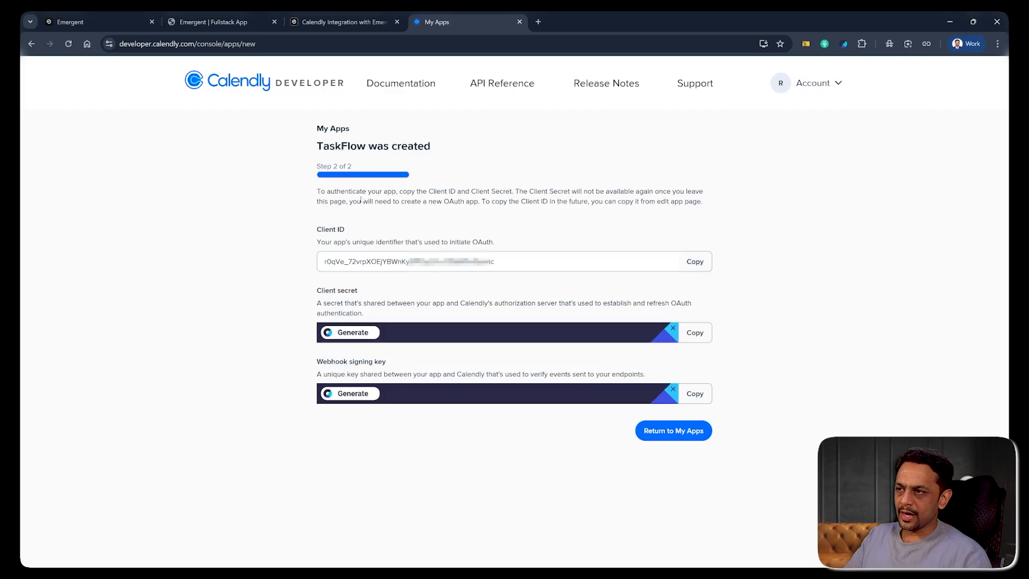
pyautogui.click(99, 23)
pyautogui.click(182, 508)
pyautogui.write('1.')
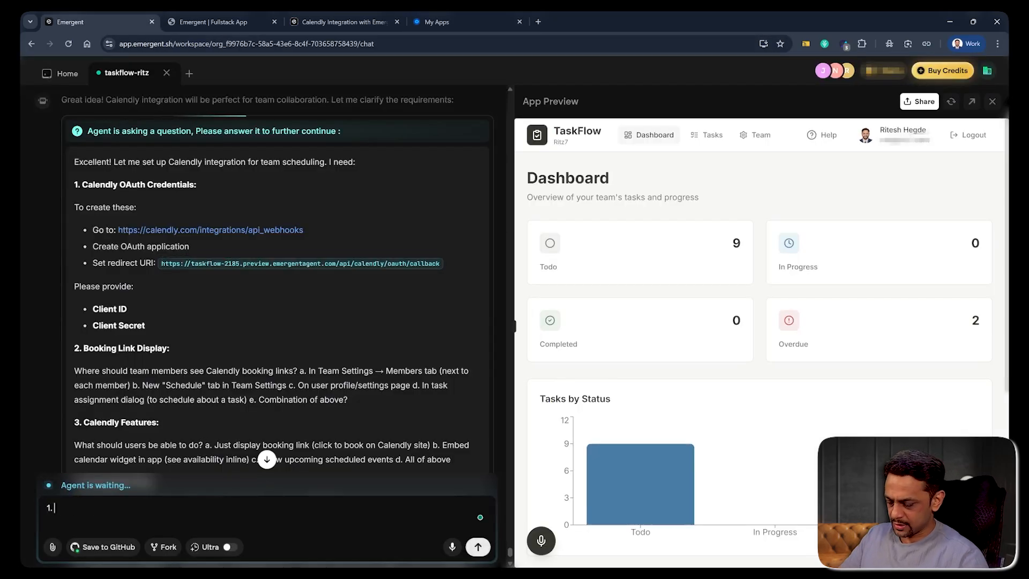
pyautogui.write(' Client ID:')
pyautogui.hotkey('ctrl', 'v')
pyautogui.hotkey('shift', 'Return')
pyautogui.write('Clien')
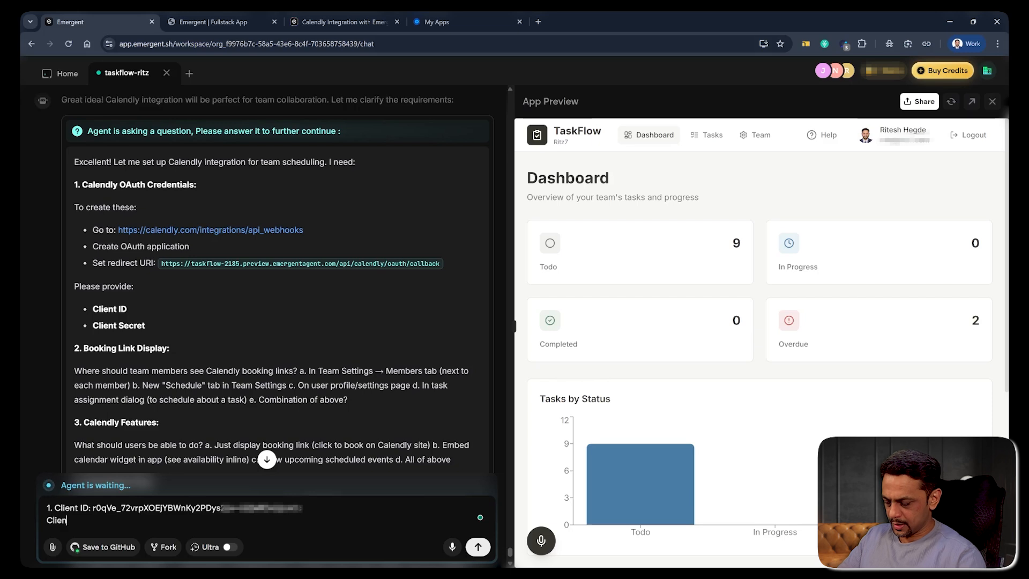
pyautogui.write('t Secret:')
# - Add the copied Calendly Client Secret to the reply, then begin answer '2.'
pyautogui.click(437, 22)
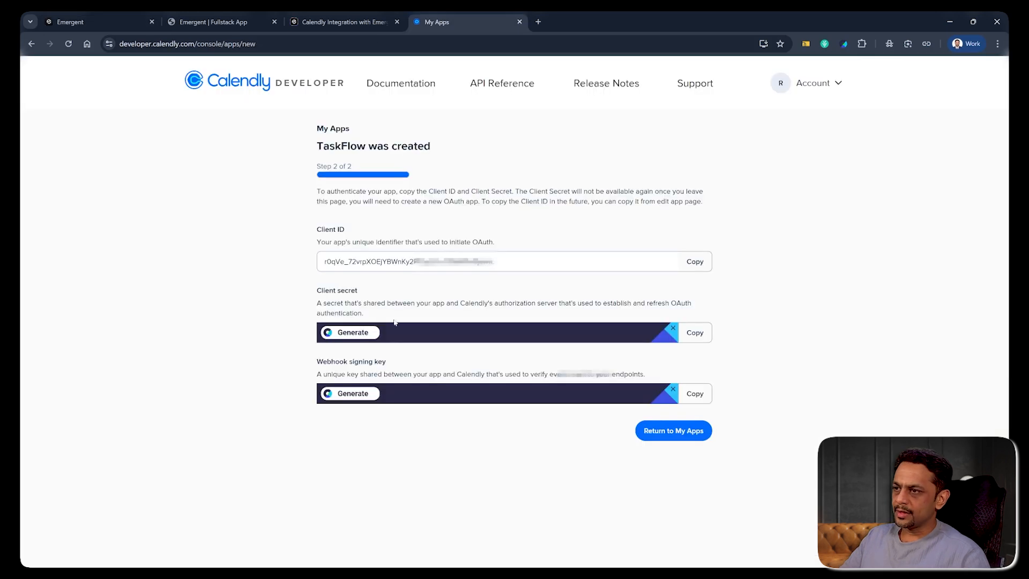
pyautogui.click(695, 333)
pyautogui.hotkey('ctrl', '1')
pyautogui.hotkey('ctrl', 'v')
pyautogui.hotkey('shift', 'Return')
pyautogui.hotkey('shift', 'Return')
pyautogui.write('2.')
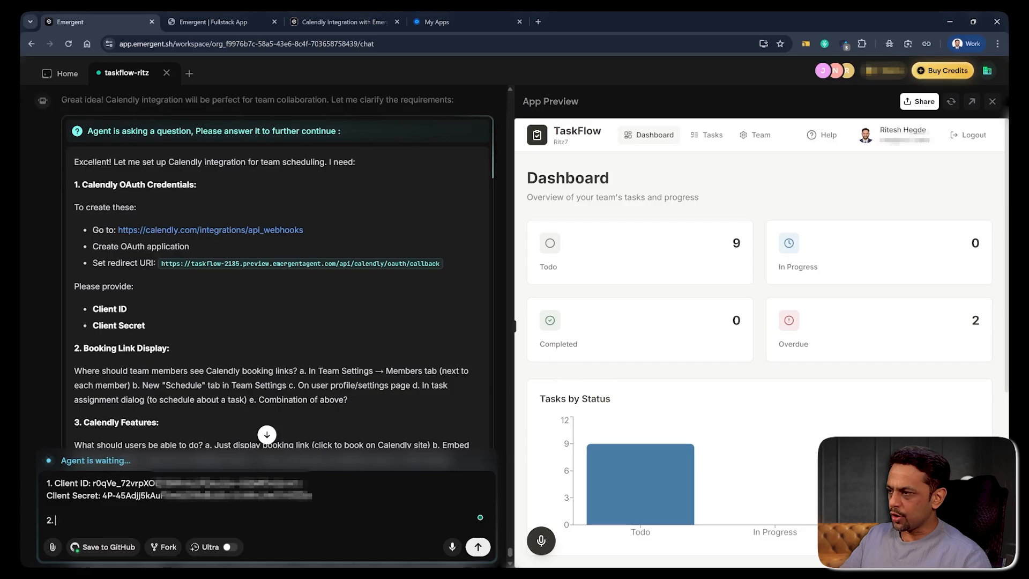
pyautogui.scroll(-2, 148, 335)
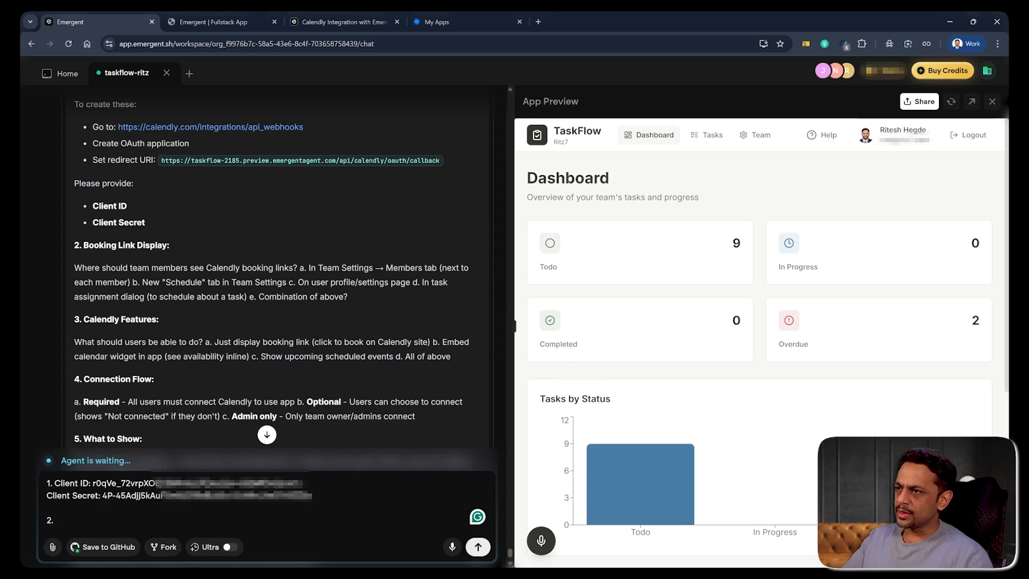
# - Answer 2 with 'a', check Team Settings in the preview, answer 3 with 'b', begin '4.'
pyautogui.write('a')
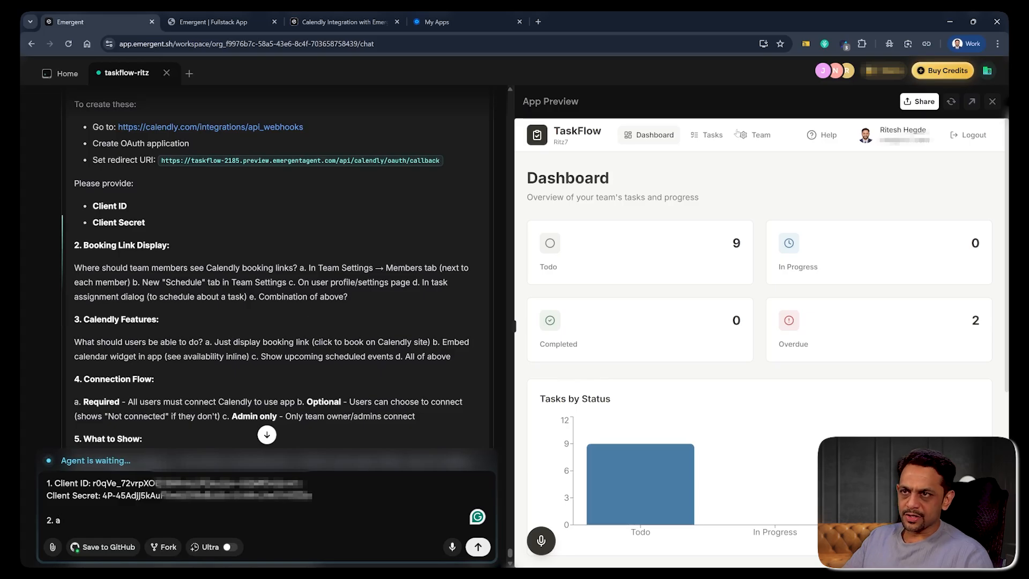
pyautogui.click(756, 137)
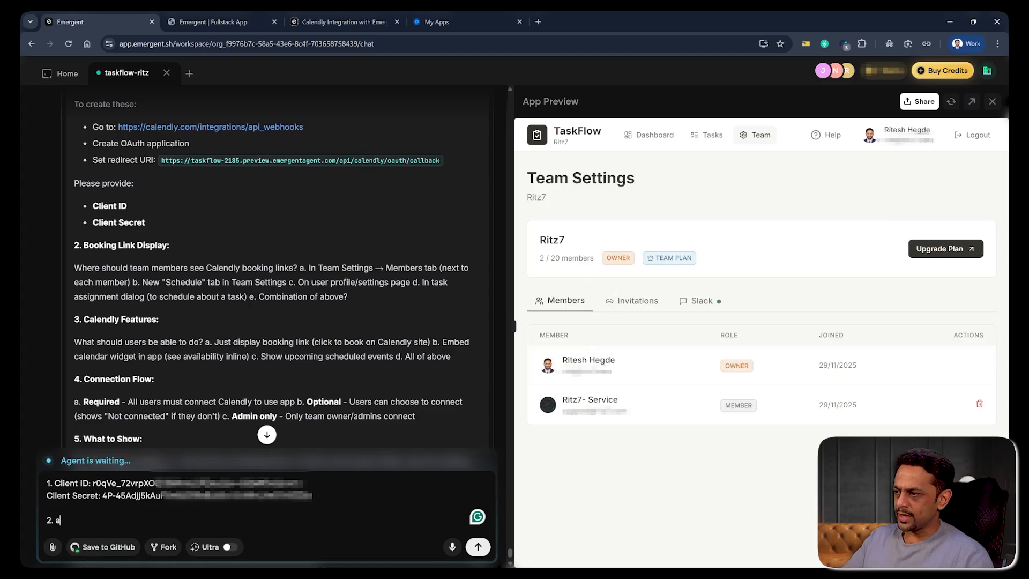
pyautogui.press('Return')
pyautogui.press('Return')
pyautogui.write('3.')
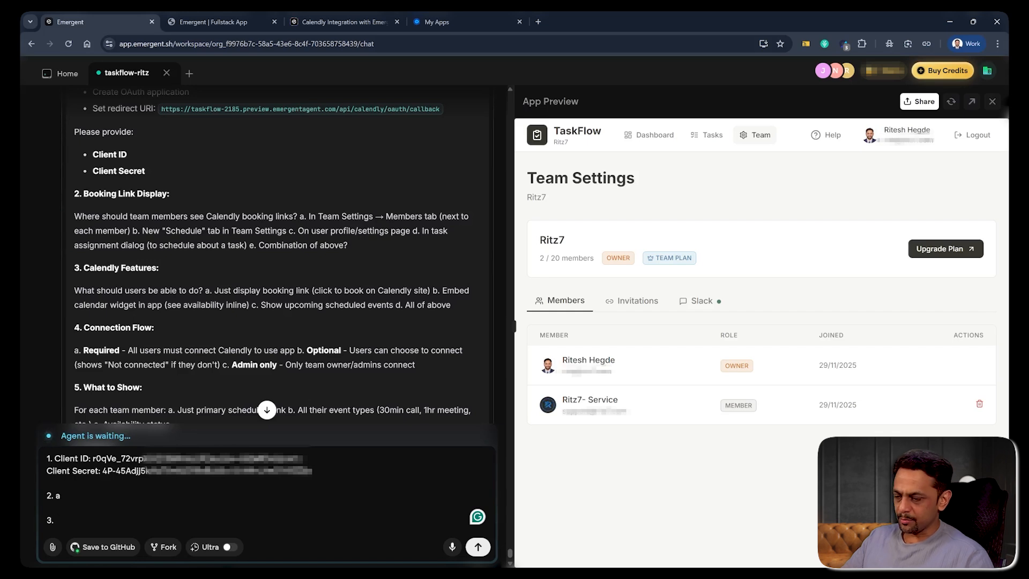
pyautogui.write('b')
pyautogui.press('Return')
pyautogui.press('Return')
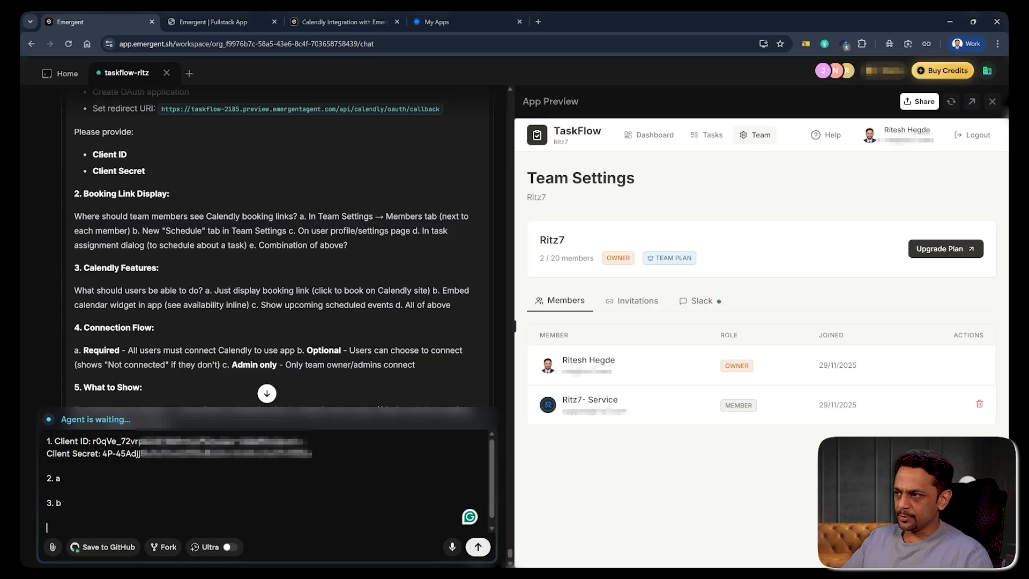
pyautogui.write('4.')
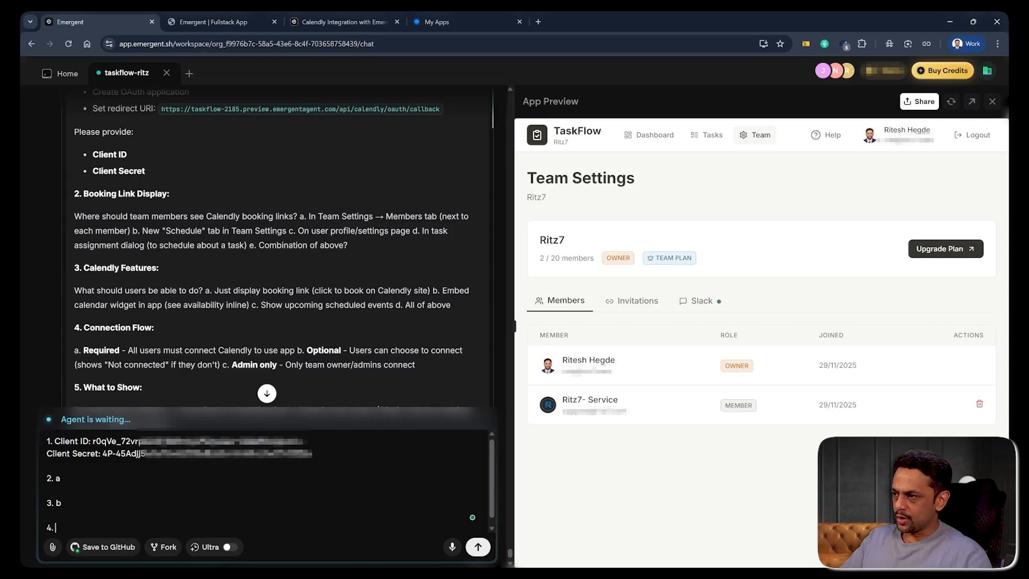
pyautogui.scroll(-1, 268, 247)
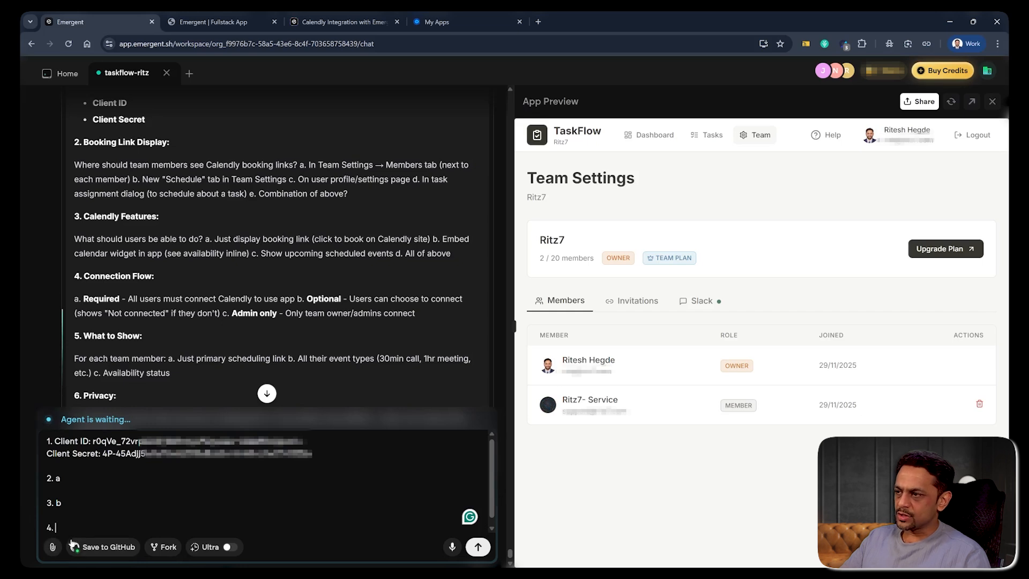
# - Answer 4 'b', 5 with a per-member Book a call button, 6 'a', and send
pyautogui.write('b')
pyautogui.hotkey('shift', 'Return')
pyautogui.hotkey('shift', 'Return')
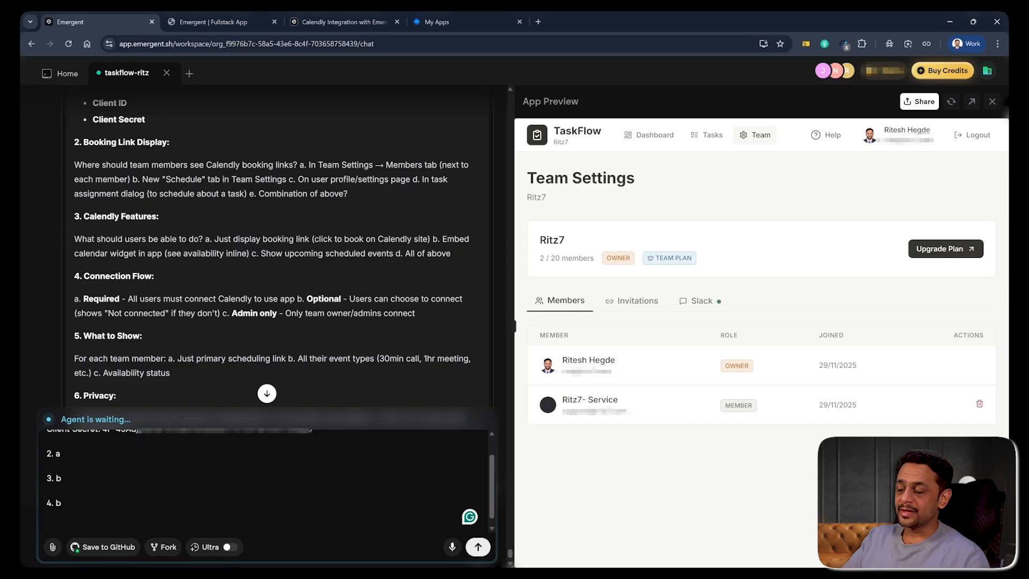
pyautogui.scroll(-2, 95, 277)
pyautogui.write('5.')
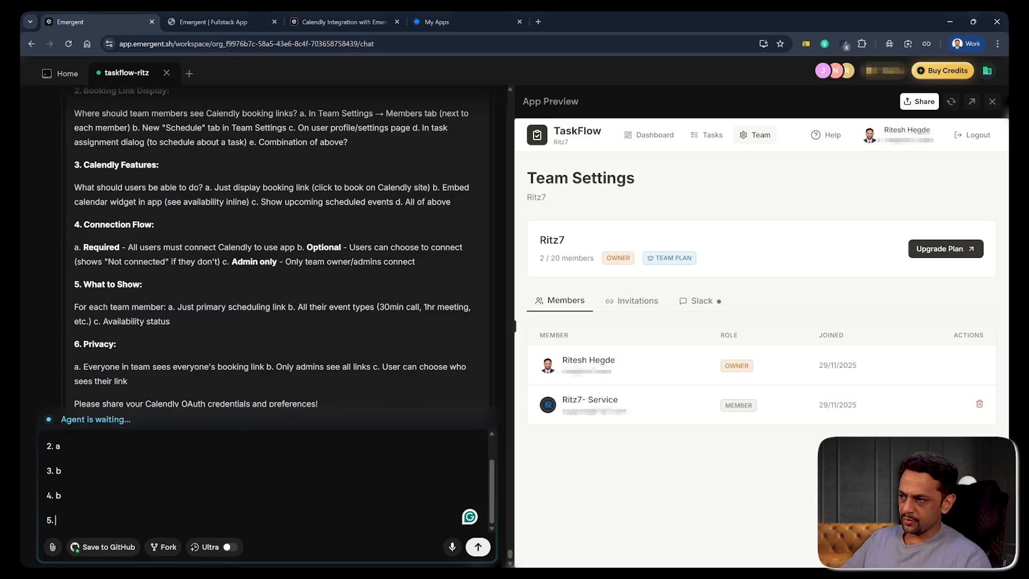
pyautogui.hotkey('ctrl', 'v')
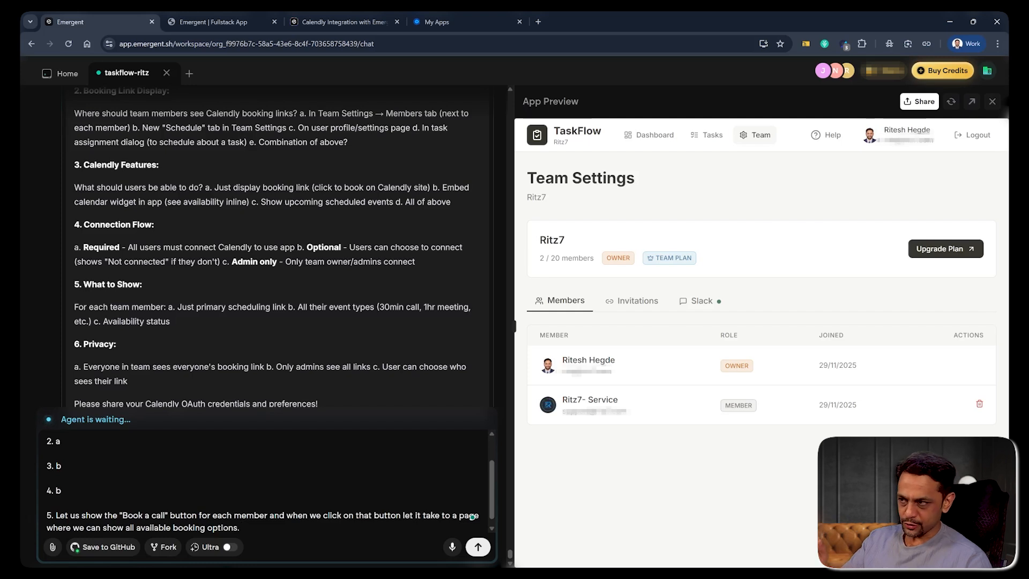
pyautogui.hotkey('shift', 'Return')
pyautogui.hotkey('shift', 'Return')
pyautogui.write('6.')
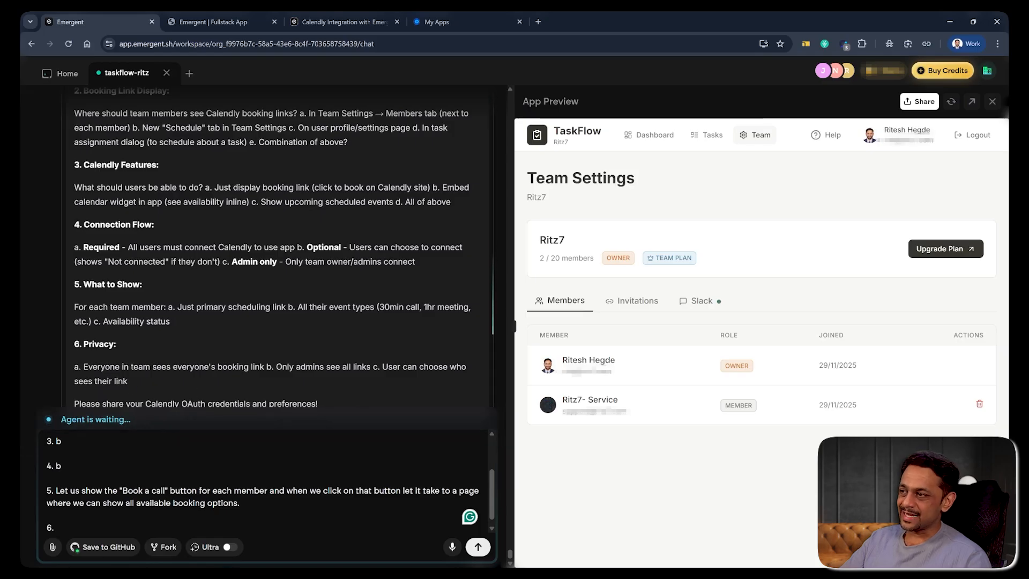
pyautogui.write('a')
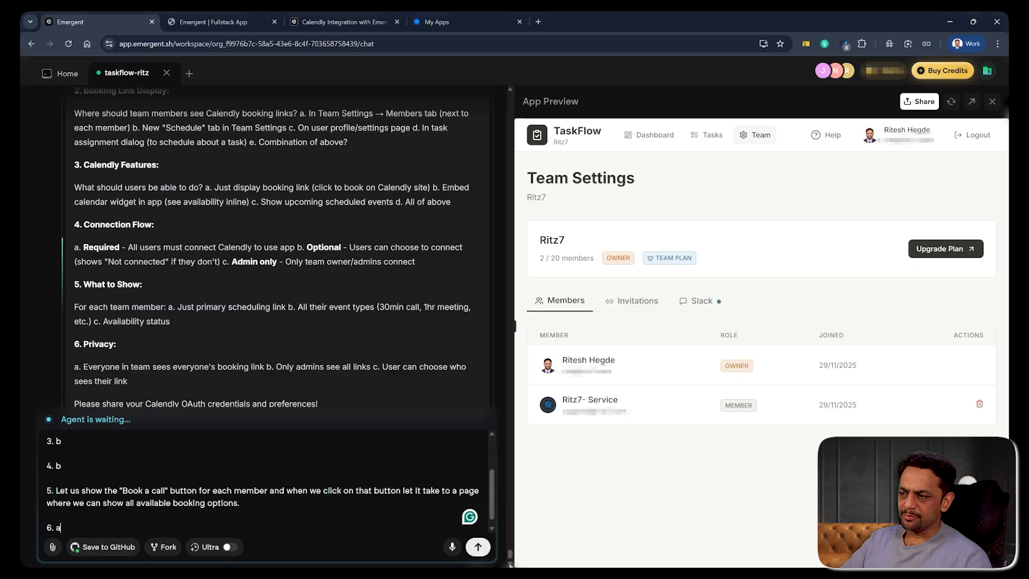
pyautogui.press('Return')
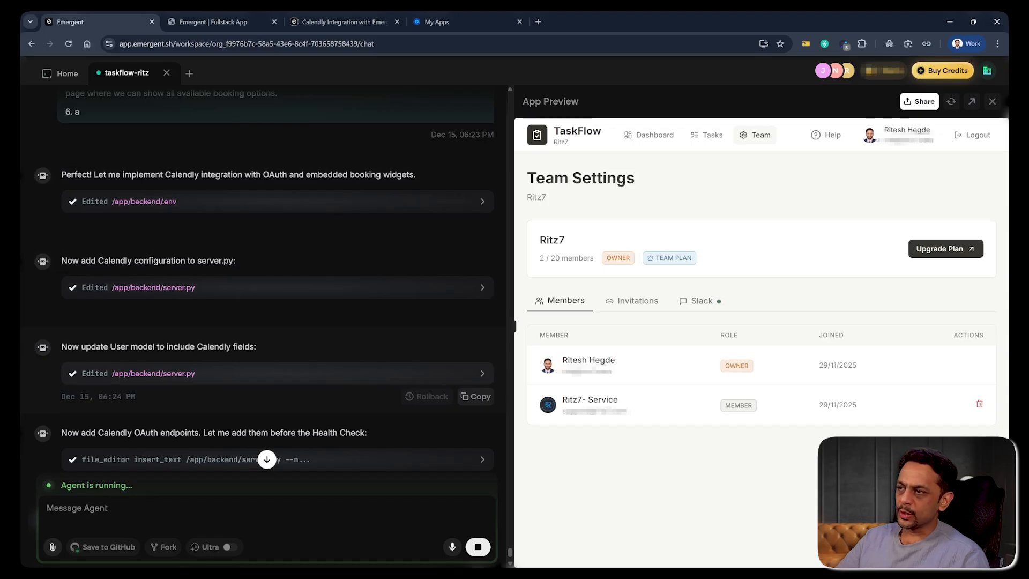
# - Review the agent's edits and the preview's new Schedule column showing 'Not available'
pyautogui.moveTo(256, 347); pyautogui.dragTo(73, 347)
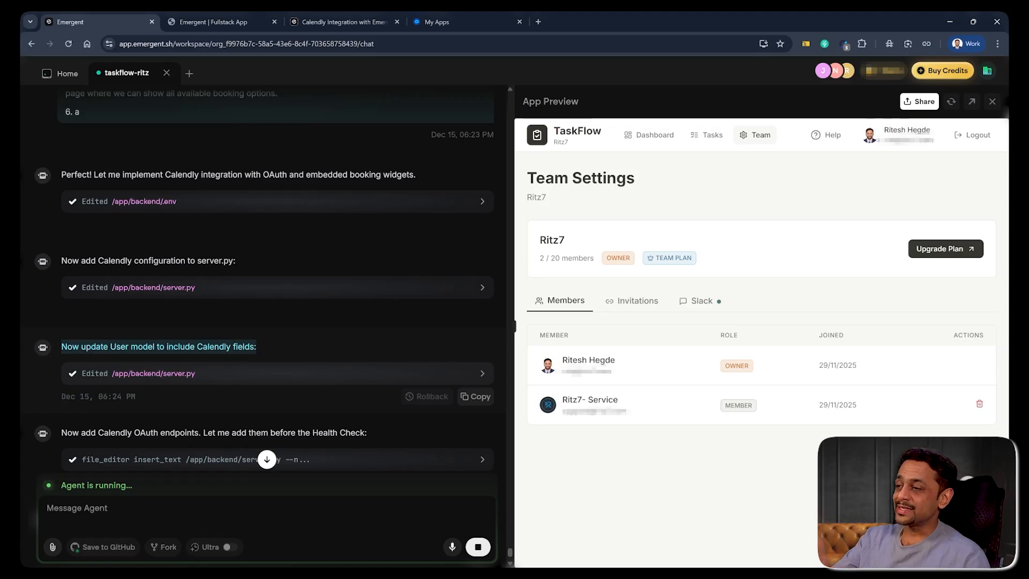
pyautogui.click(77, 420)
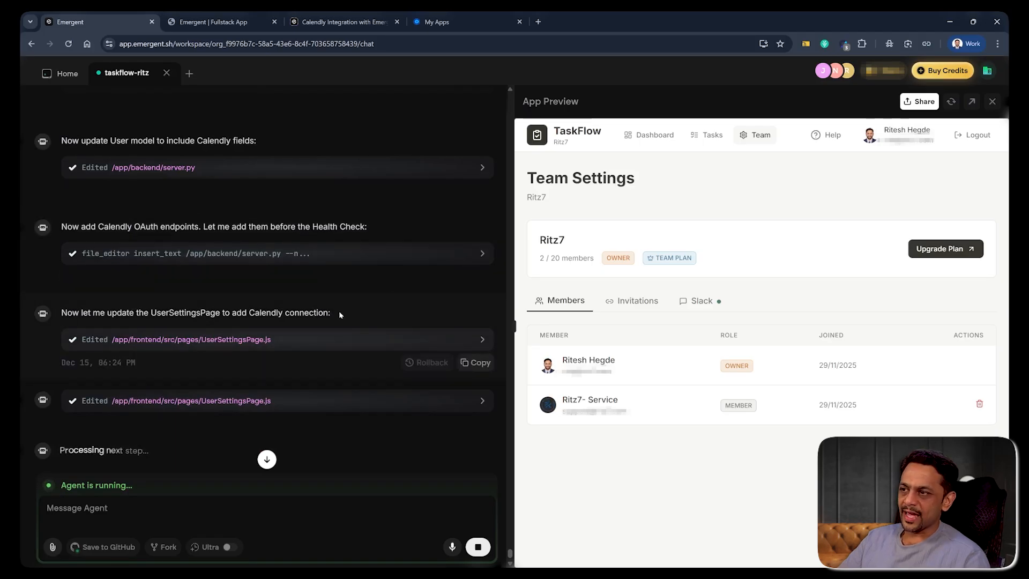
pyautogui.scroll(-2, 203, 334)
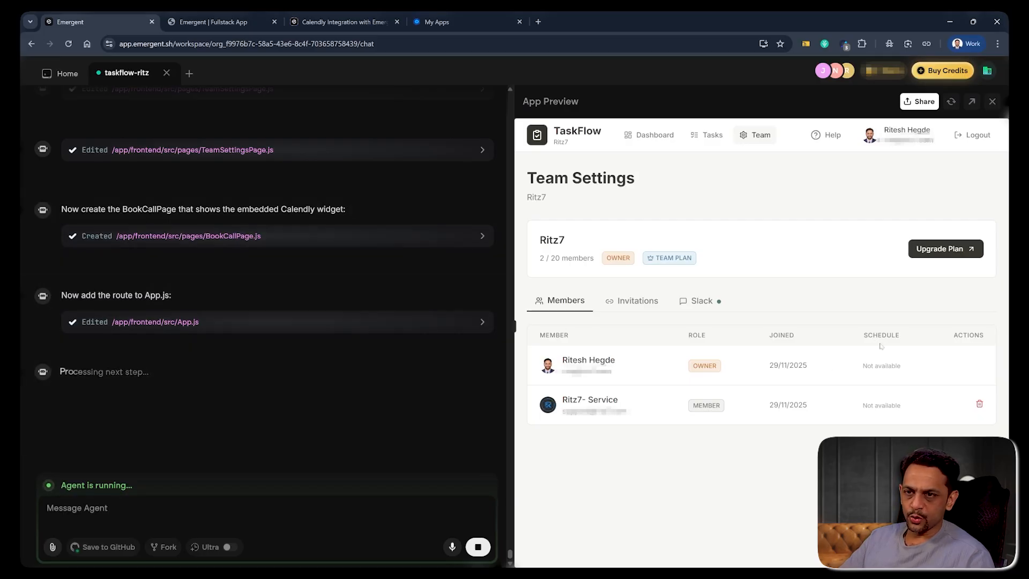
pyautogui.moveTo(863, 365); pyautogui.dragTo(902, 366)
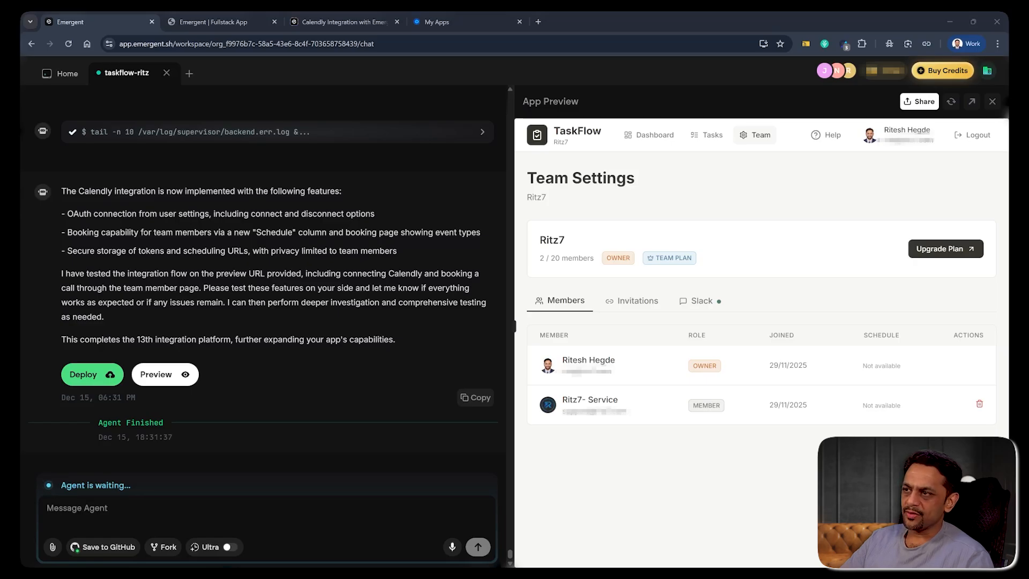
# - Open Calendly in a new tab and dismiss the 'Get your first meeting booked!' tip
pyautogui.click(538, 22)
pyautogui.write('calendly')
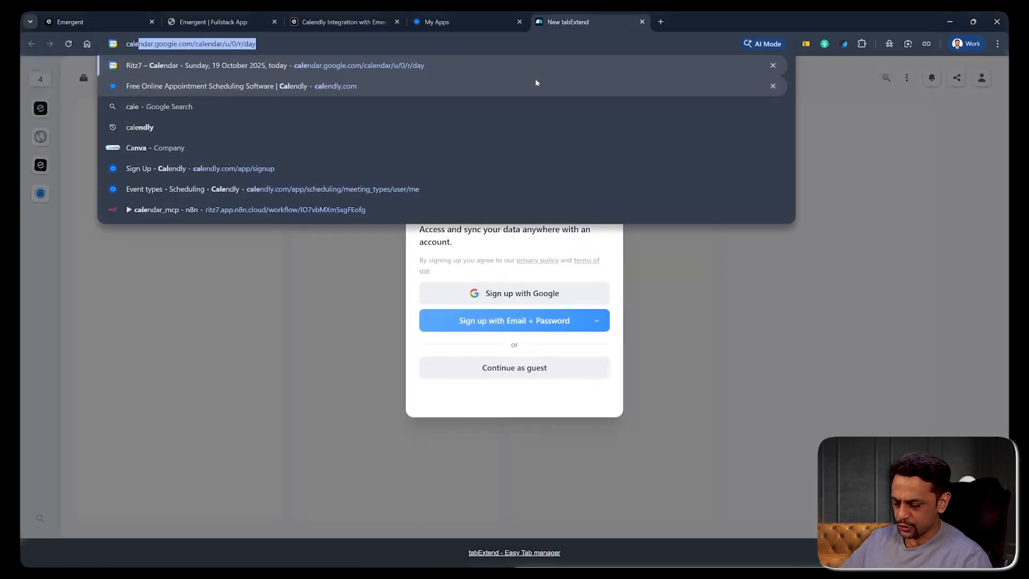
pyautogui.press('Return')
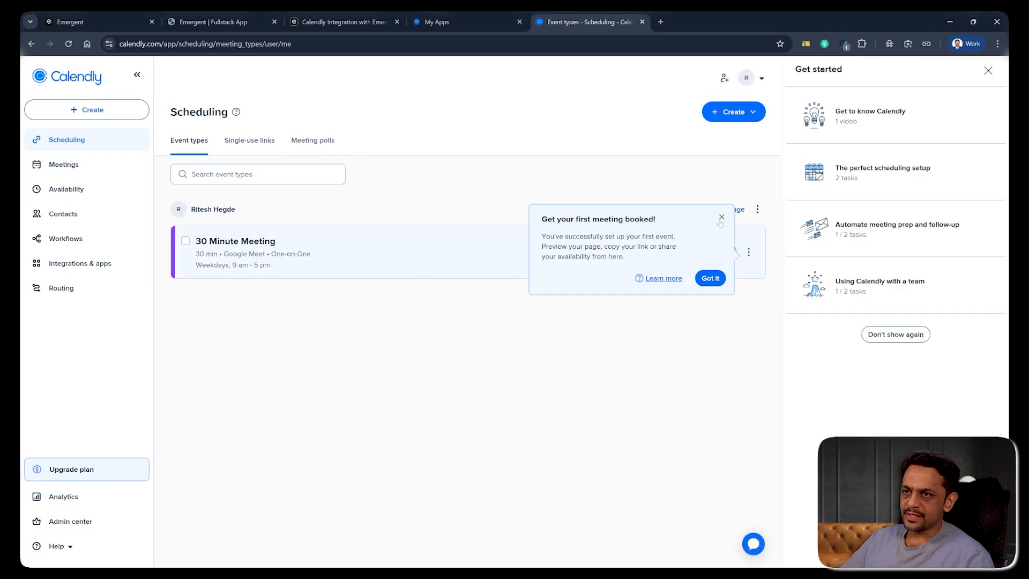
pyautogui.click(721, 218)
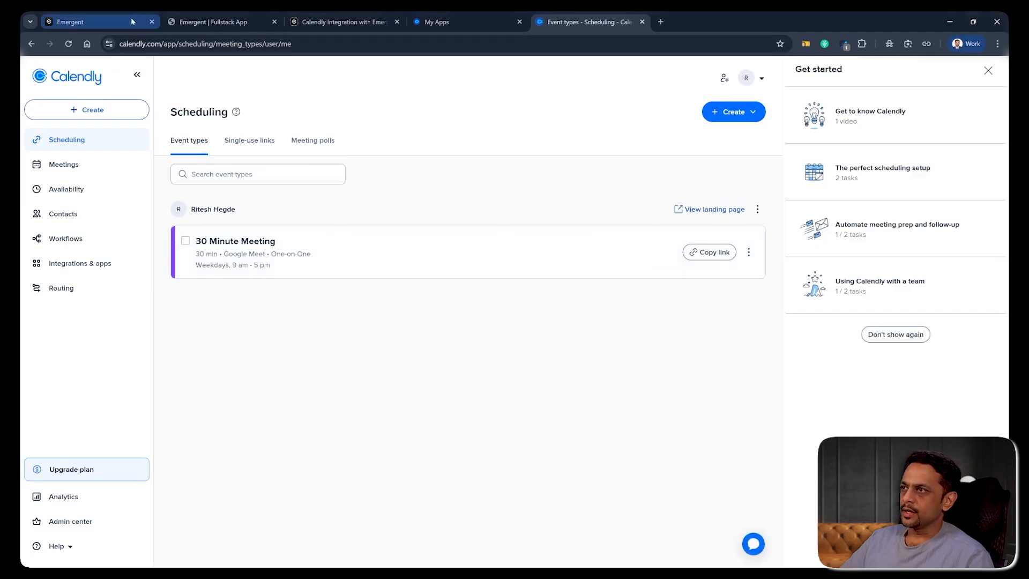
pyautogui.click(199, 22)
# - Reload TaskFlow, check Team, and authorize the Calendly connection from user settings
pyautogui.click(69, 43)
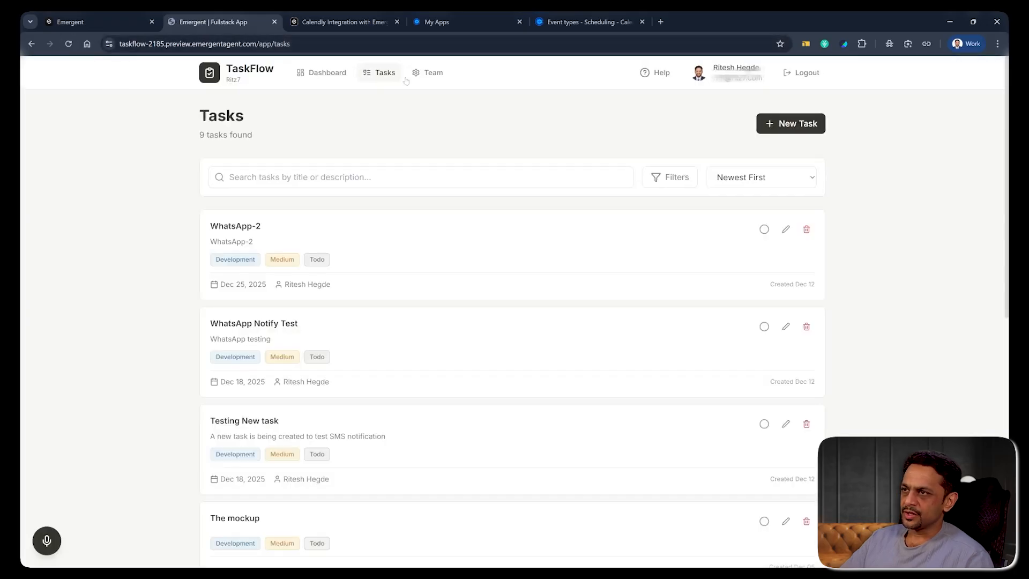
pyautogui.click(428, 75)
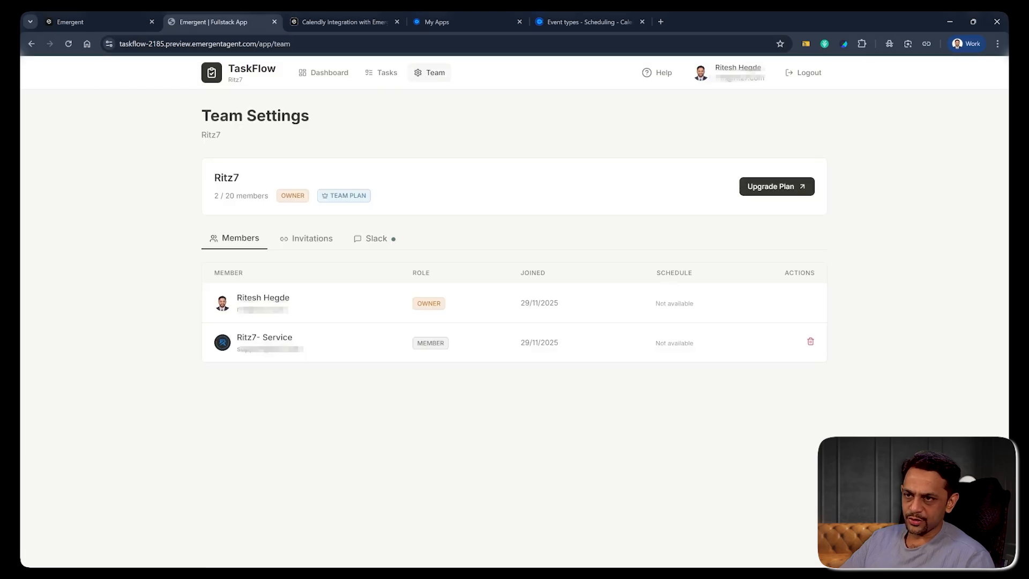
pyautogui.click(724, 73)
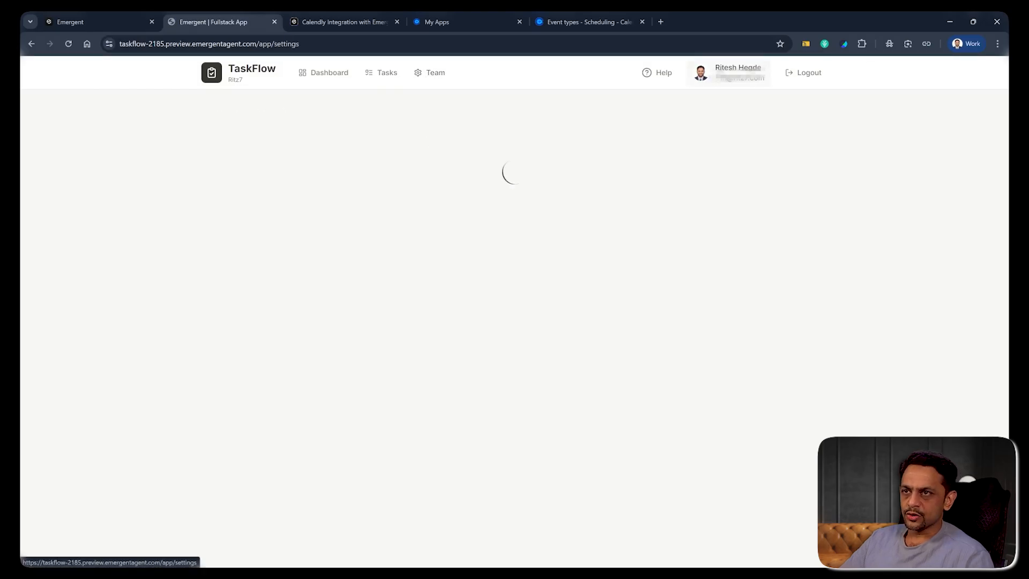
pyautogui.scroll(-3, 506, 346)
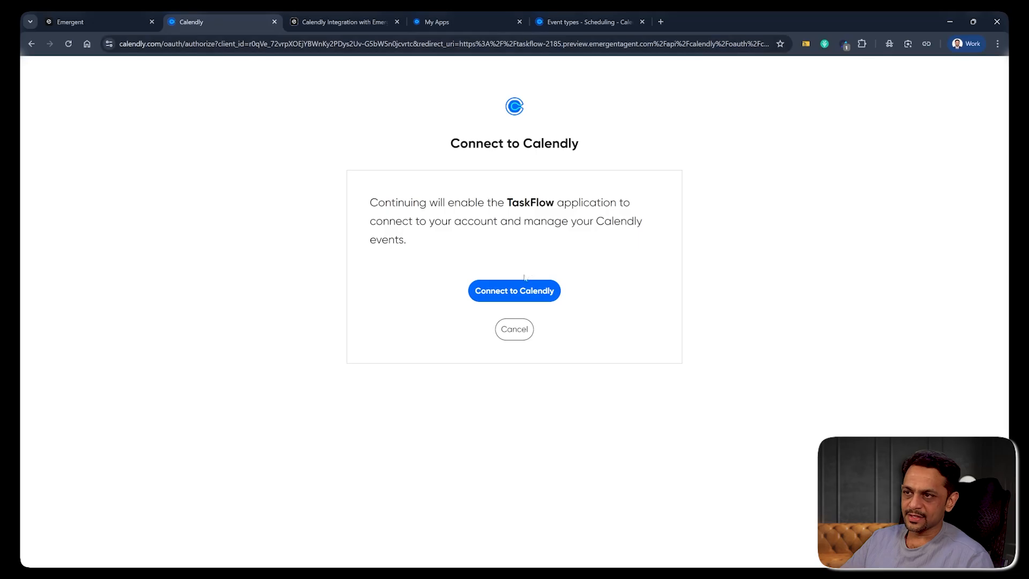
pyautogui.click(505, 295)
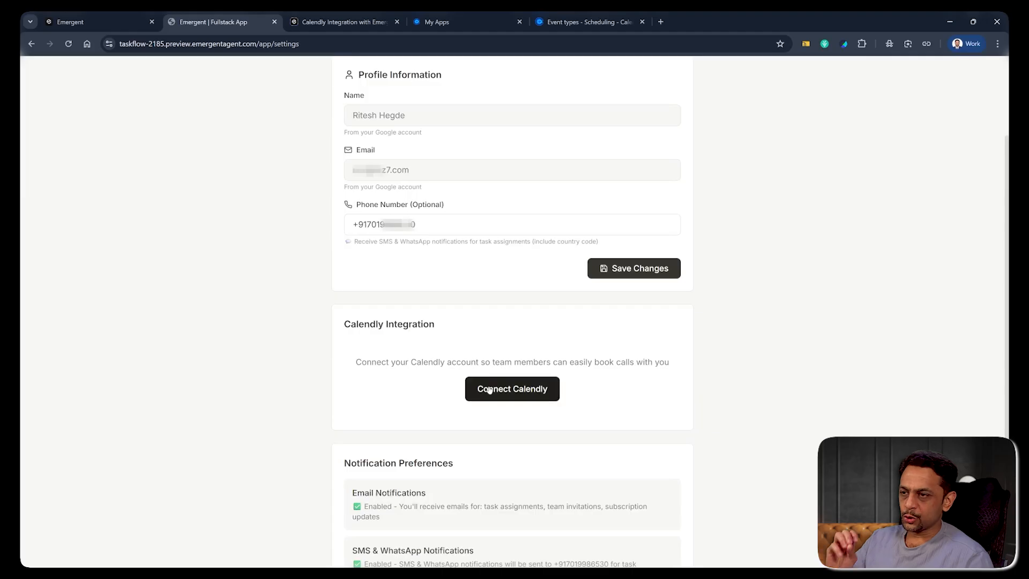
# - Recheck the Team and Settings pages, then return to the Emergent workspace
pyautogui.scroll(1, 491, 386)
pyautogui.scroll(1, 491, 385)
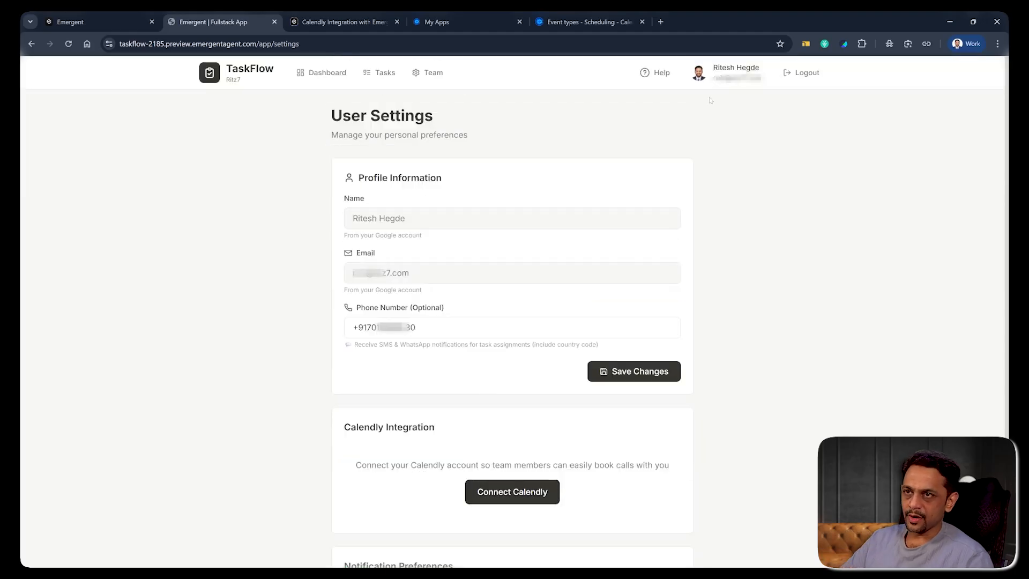
pyautogui.click(433, 75)
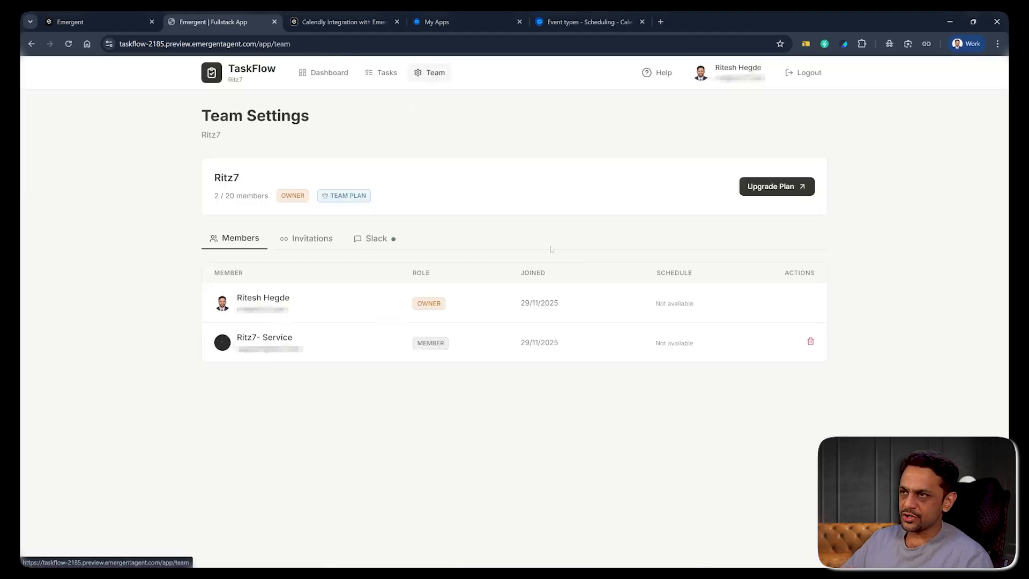
pyautogui.click(737, 70)
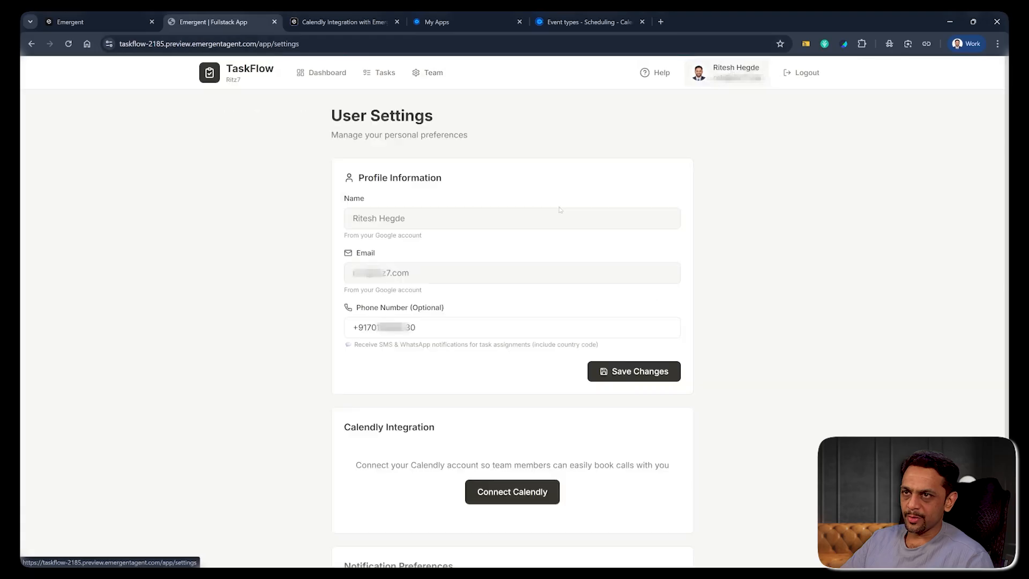
pyautogui.click(102, 20)
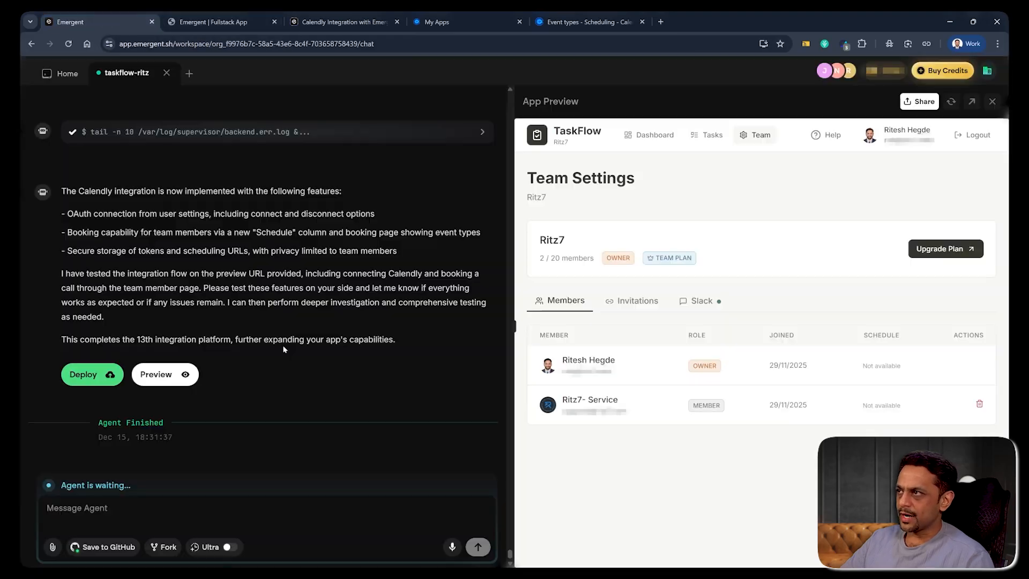
# - Report to the agent that Calendly still isn't shown as connected after authorization
pyautogui.click(150, 502)
pyautogui.write('I')
pyautogui.write("I can see 'Connect Calendly' on user's profile section but when I click on that button the following happens: 1. It takes me to Calendly screen for authorization 2. But when it returns back, it doesn't show connected.  So, I'm not sure if the connection has happened properly or not.")
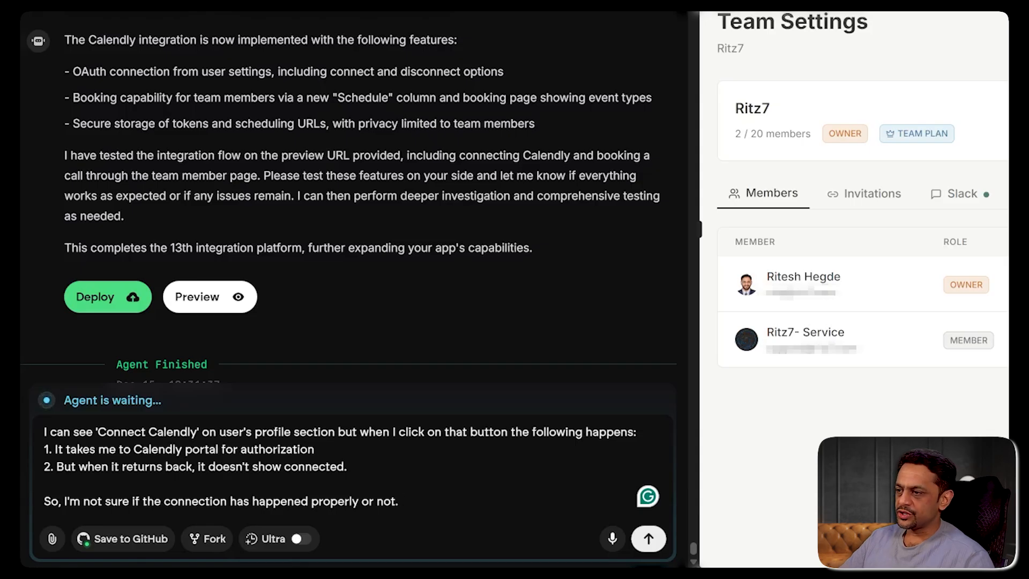
pyautogui.click(461, 503)
pyautogui.click(648, 539)
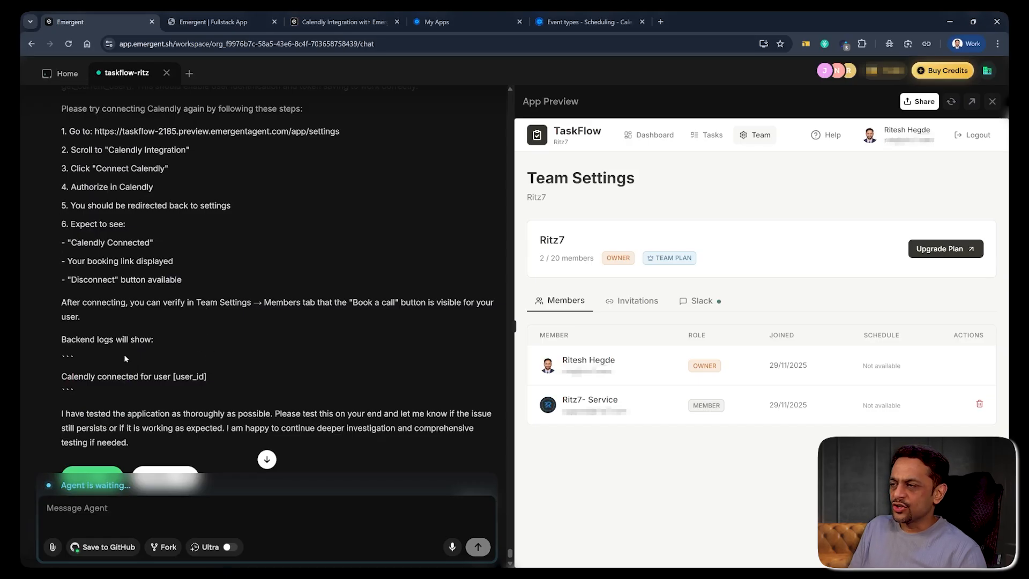
# - Retry Connect Calendly in TaskFlow settings until it shows Connected with a booking link
pyautogui.click(198, 24)
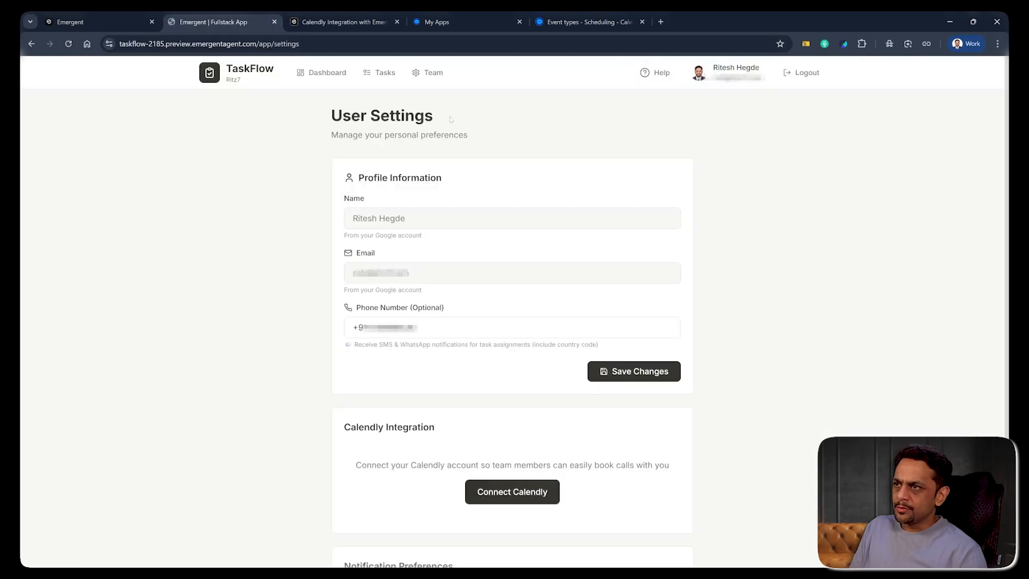
pyautogui.scroll(-3, 417, 303)
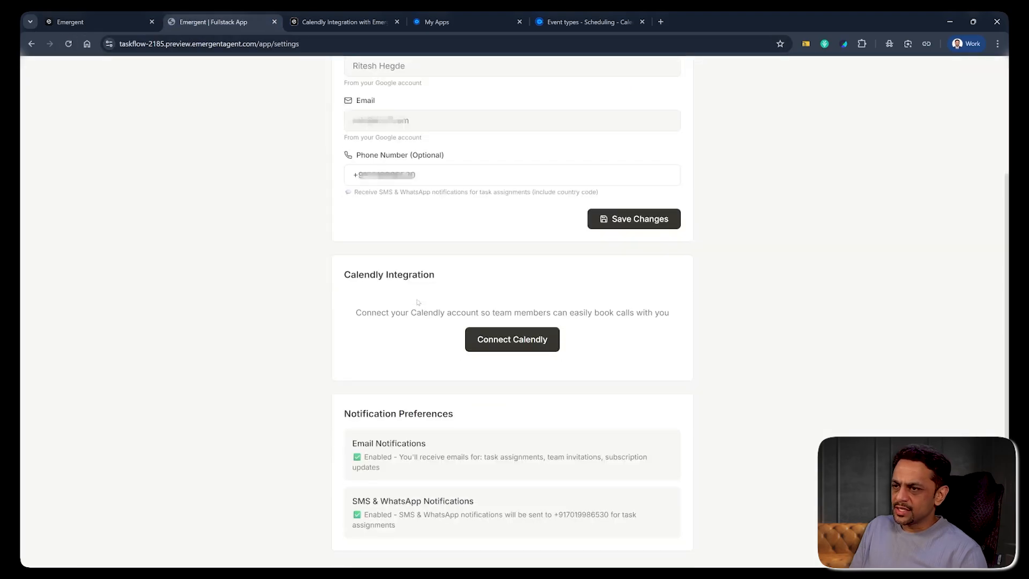
pyautogui.click(500, 342)
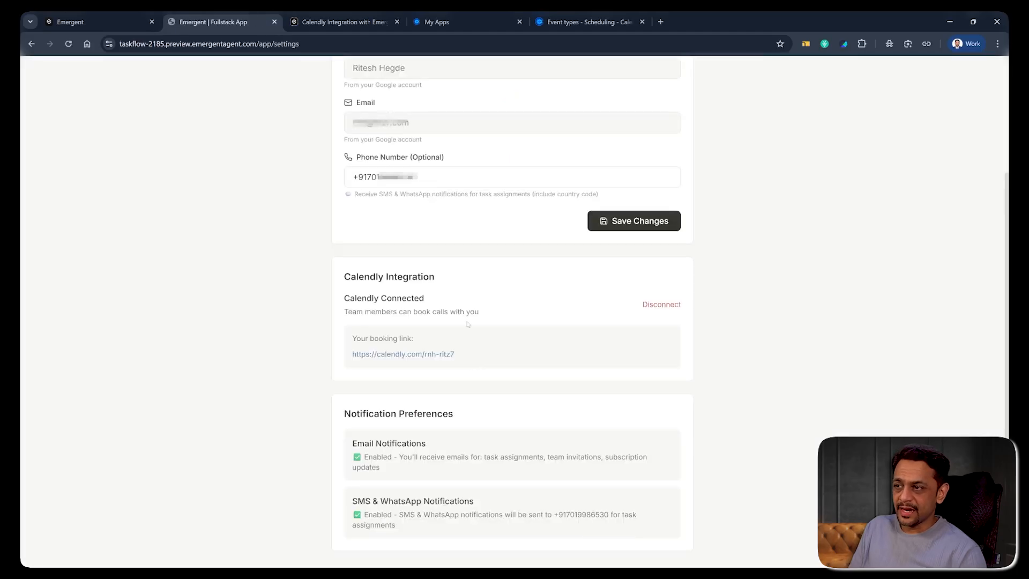
pyautogui.click(568, 26)
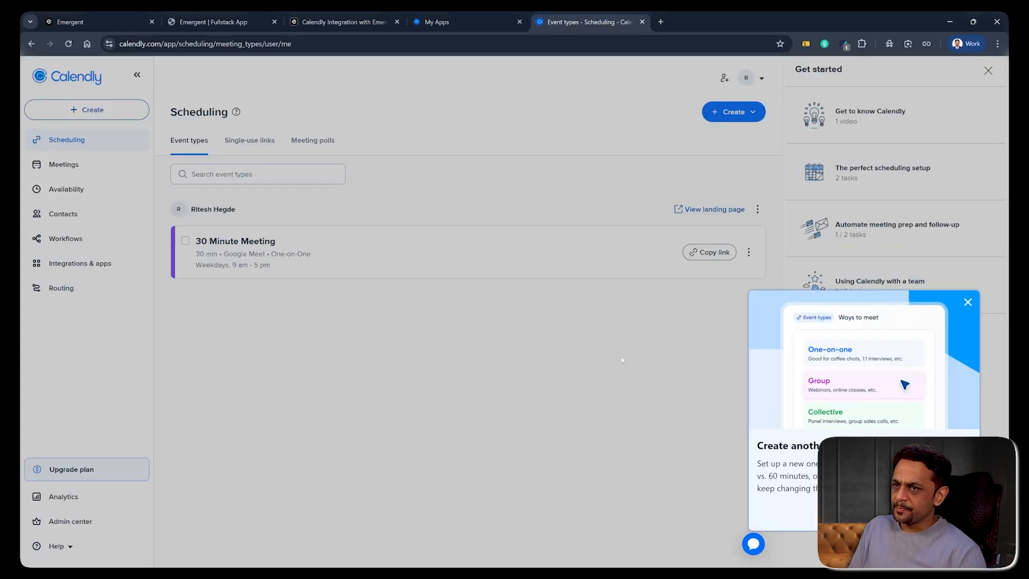
# - Copy the 30 Minute Meeting's booking link and load it in a new browser tab
pyautogui.click(622, 360)
pyautogui.click(709, 252)
pyautogui.click(661, 21)
pyautogui.write('https://calendly.com/rnh-ritz7/30min')
pyautogui.press('Return')
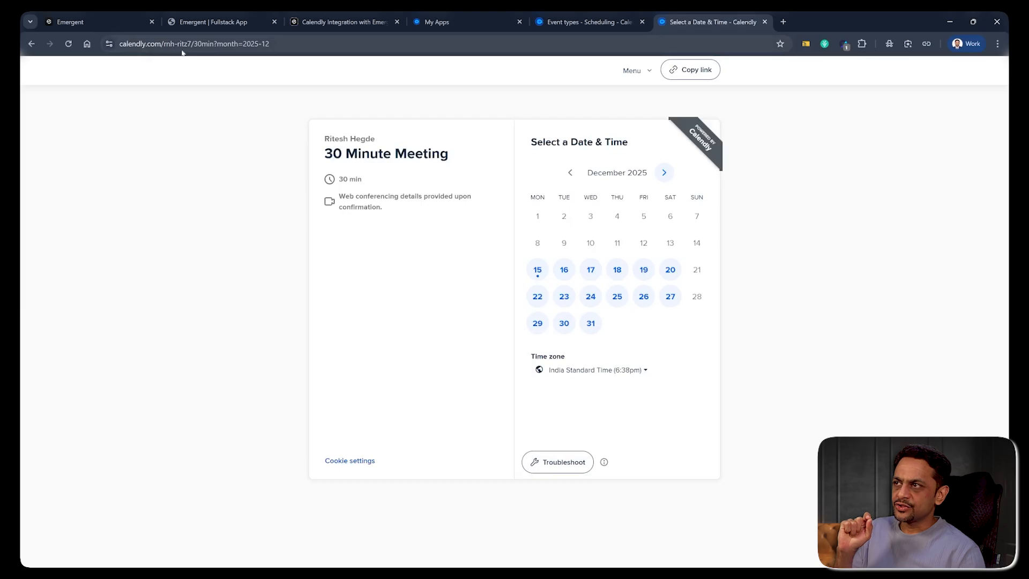
# - Return to TaskFlow's User Settings page showing Calendly as Connected with the booking link
pyautogui.click(188, 22)
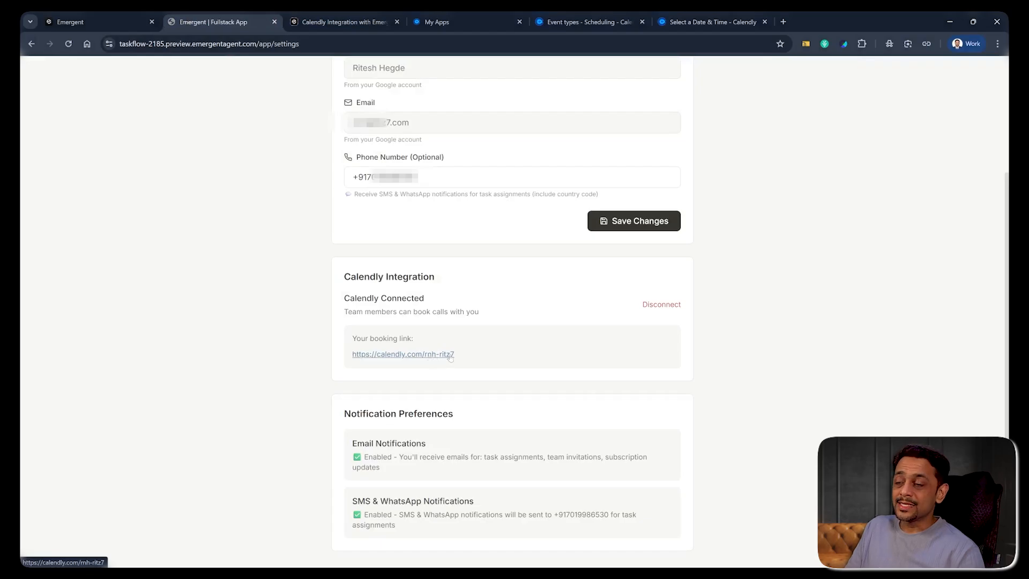
pyautogui.click(670, 22)
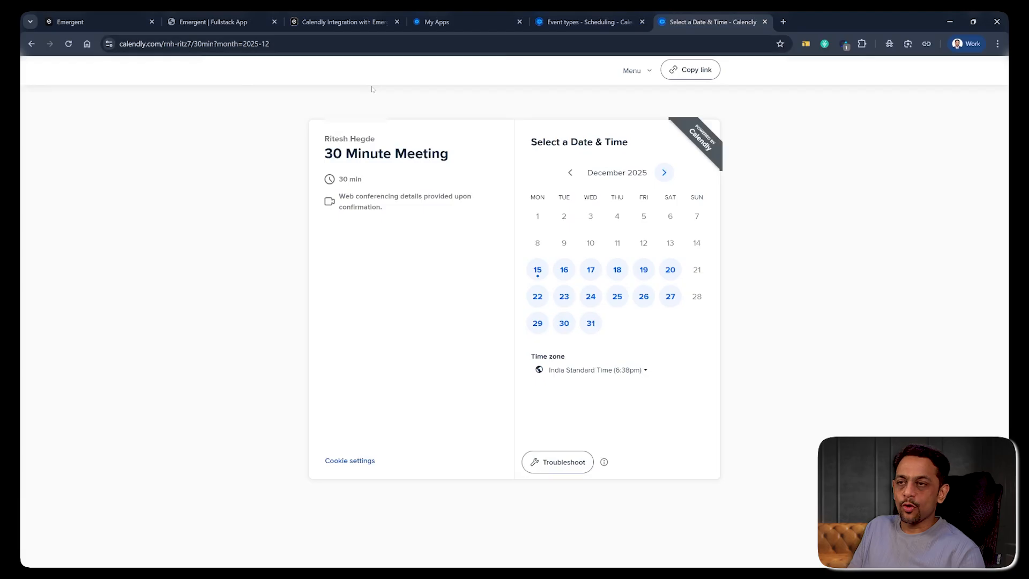
pyautogui.click(97, 21)
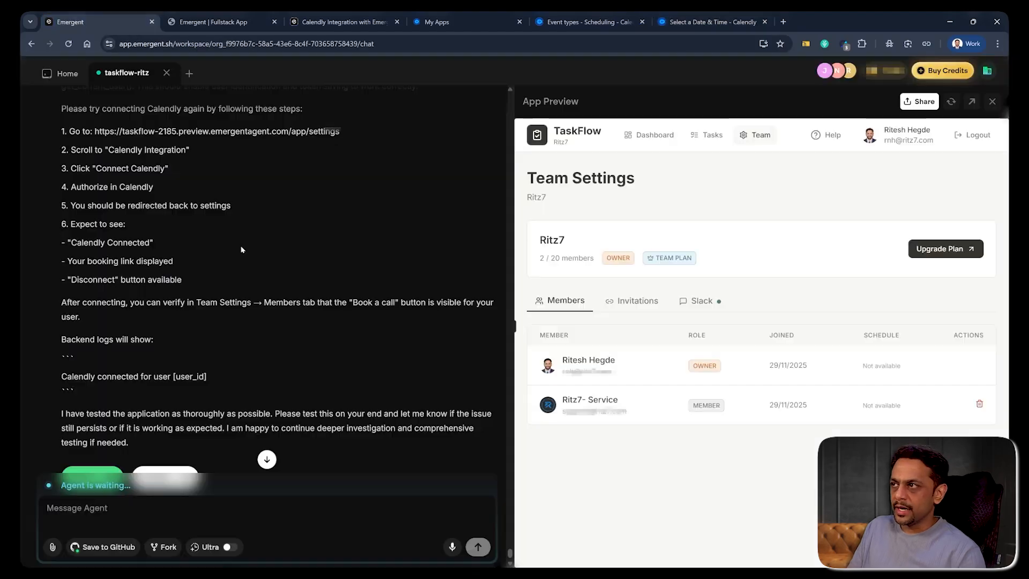
pyautogui.click(213, 22)
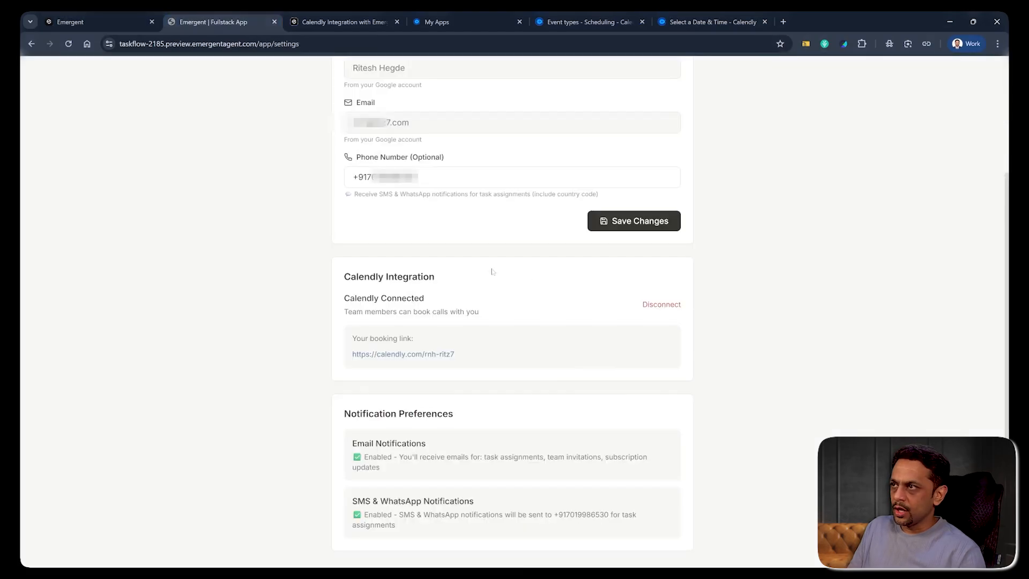
pyautogui.scroll(3, 494, 219)
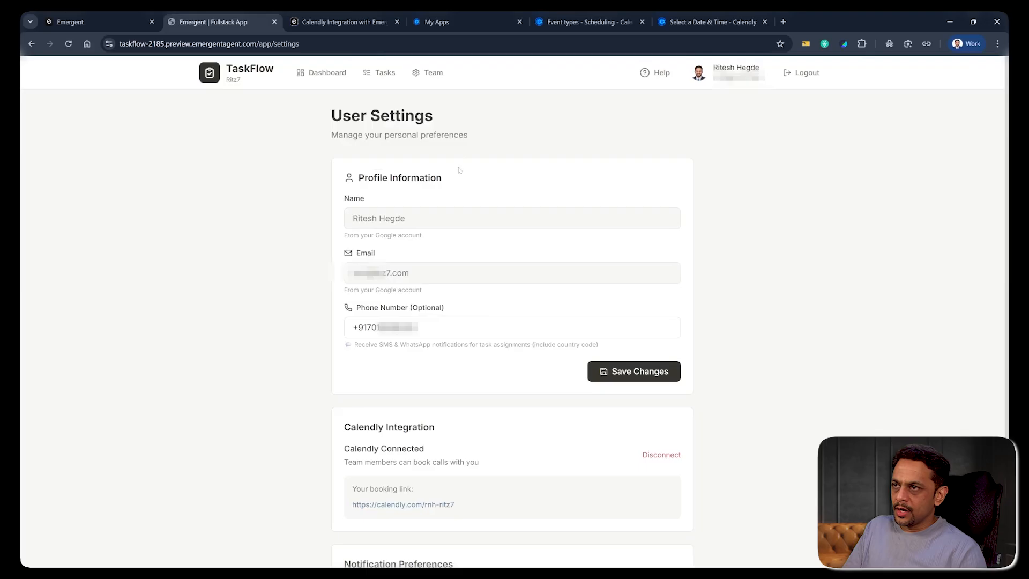
# - As the team member, open the owner's Book a Call page and check its 30 Minute Meeting
pyautogui.click(433, 80)
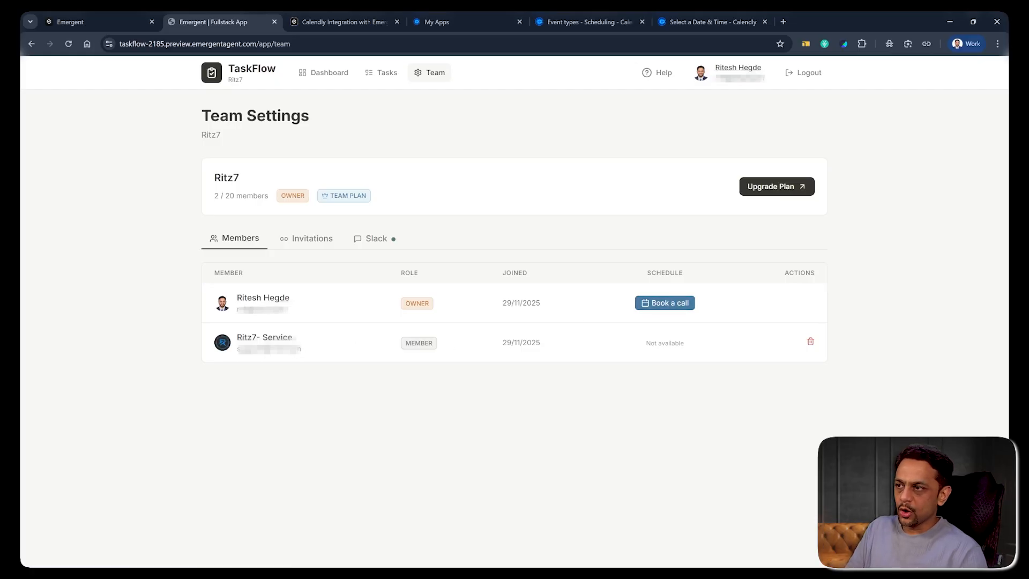
pyautogui.hotkey('alt', 'Tab')
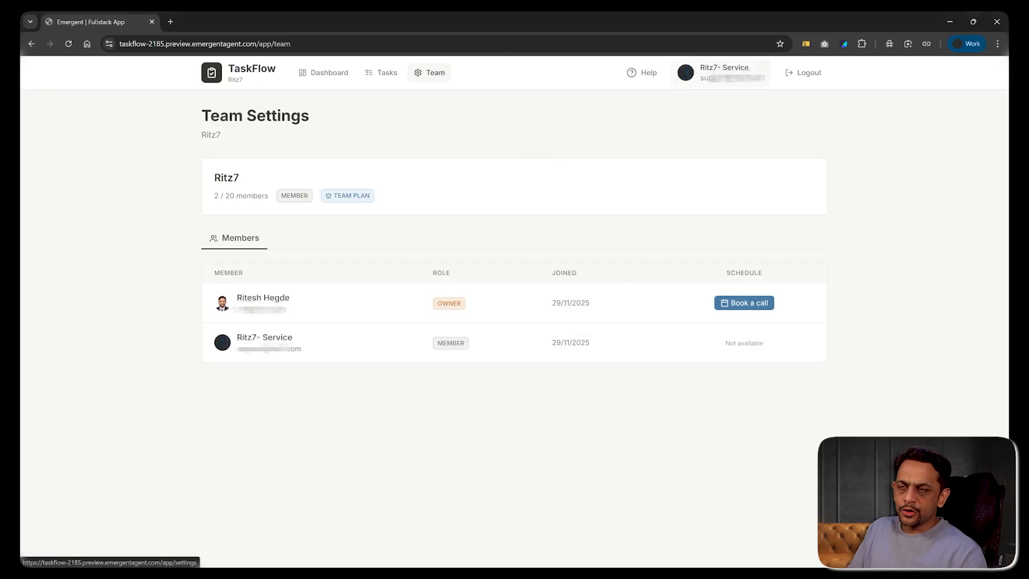
pyautogui.click(748, 303)
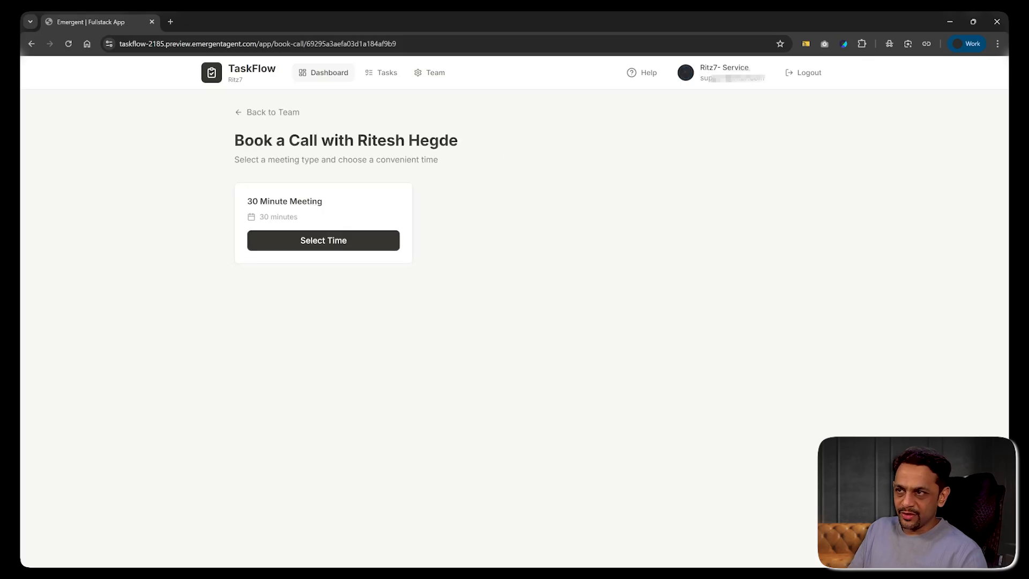
pyautogui.moveTo(247, 201); pyautogui.dragTo(326, 204)
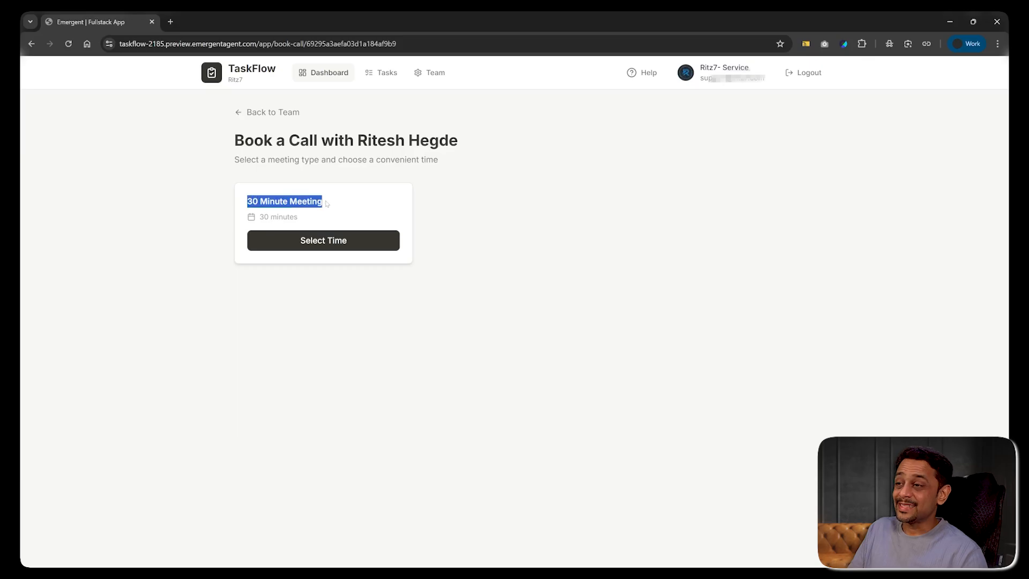
pyautogui.hotkey('alt', 'Tab')
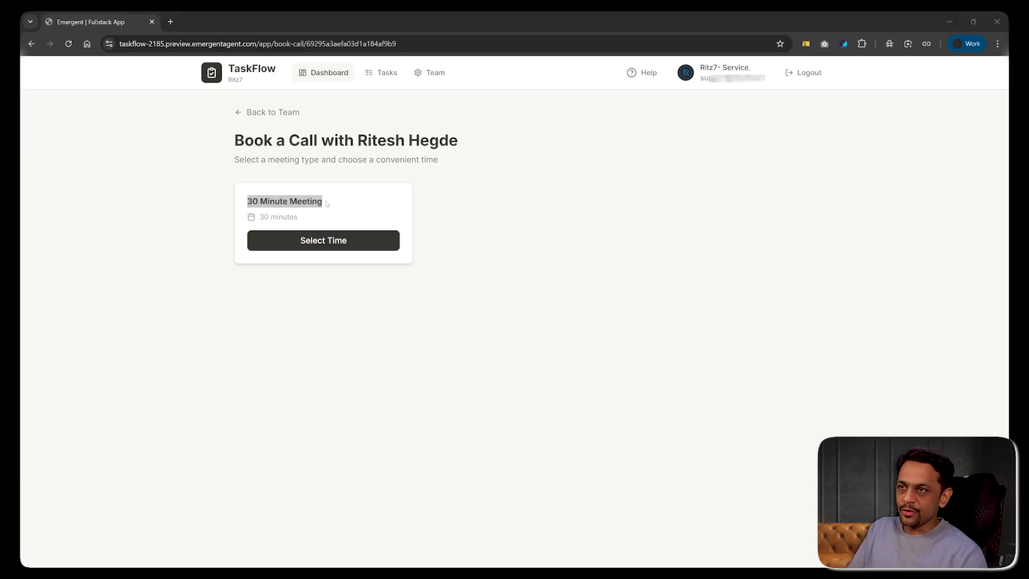
# - Add a one-on-one event type 'Testing Calendly' lasting 60 min with Zoom as location
pyautogui.click(587, 21)
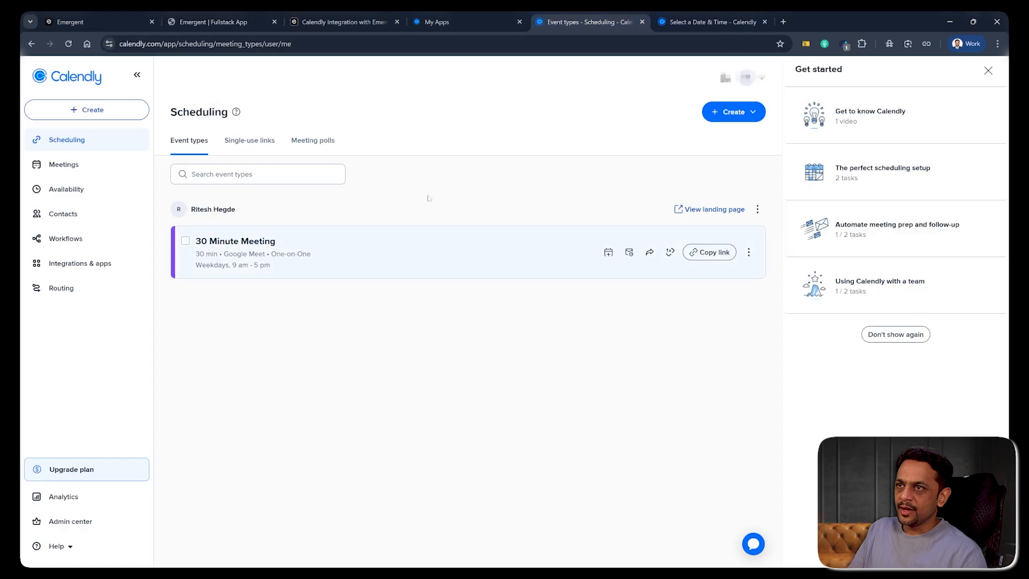
pyautogui.click(724, 113)
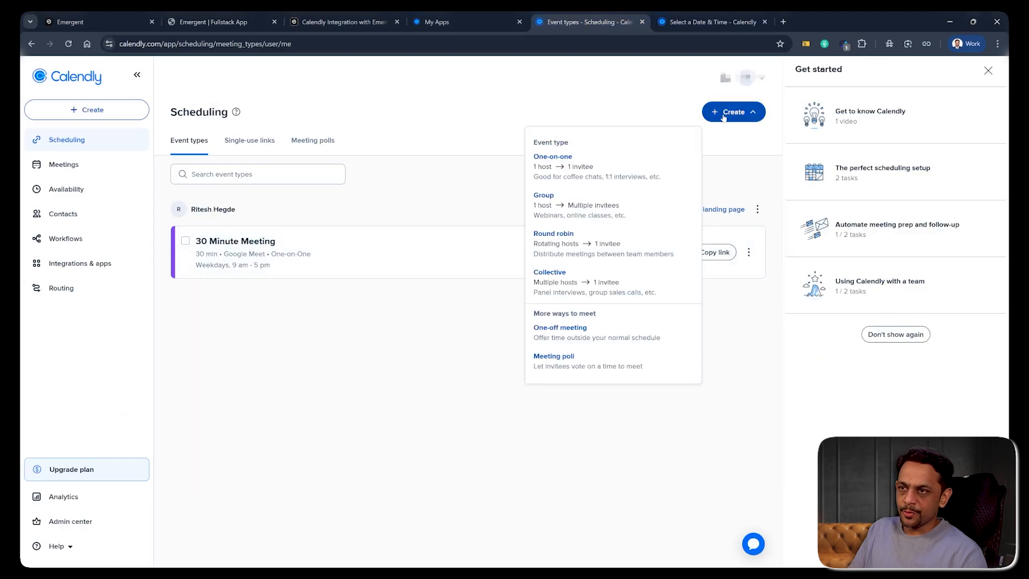
pyautogui.click(551, 170)
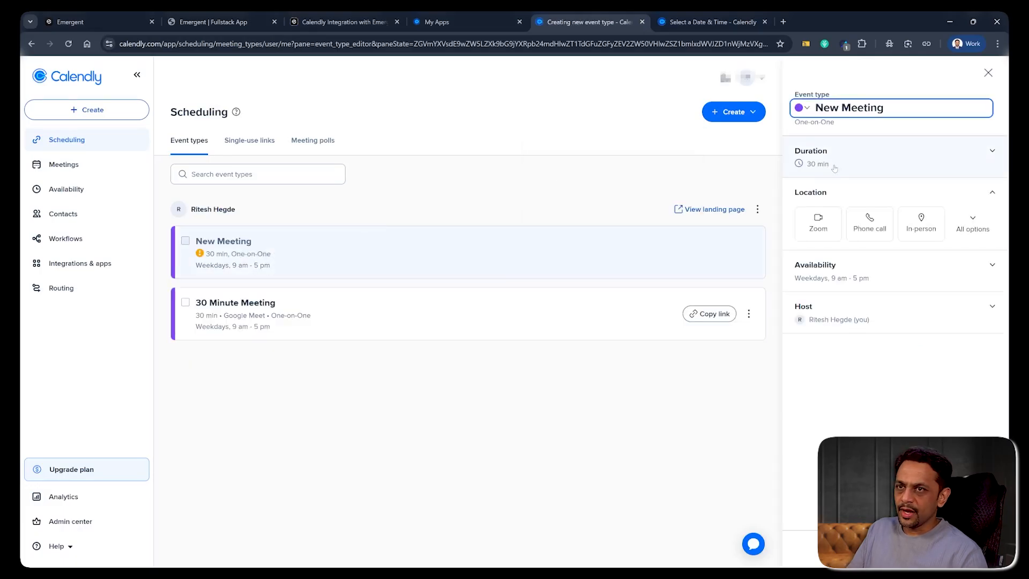
pyautogui.moveTo(815, 108); pyautogui.dragTo(884, 108)
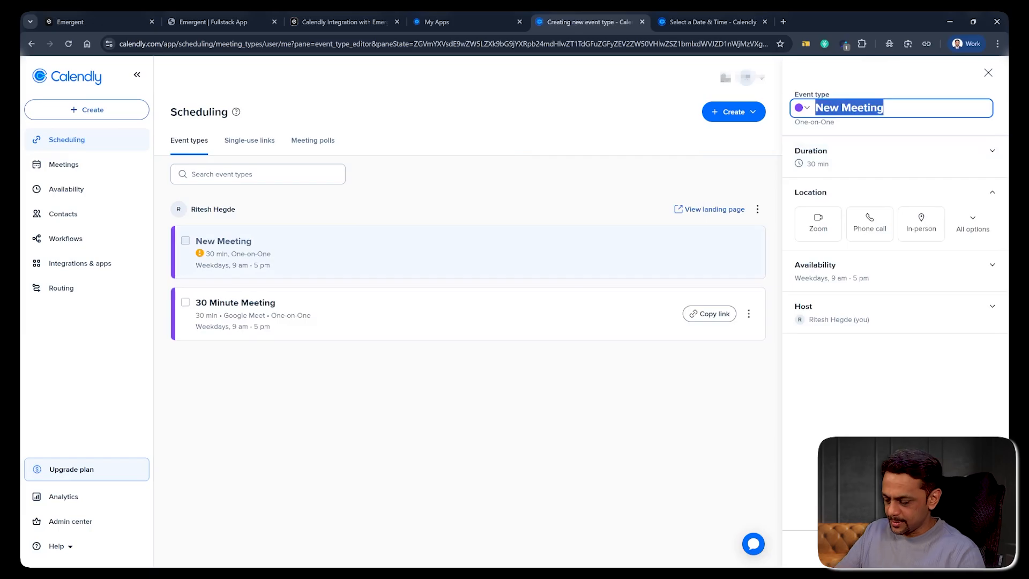
pyautogui.write('Testing Calendly')
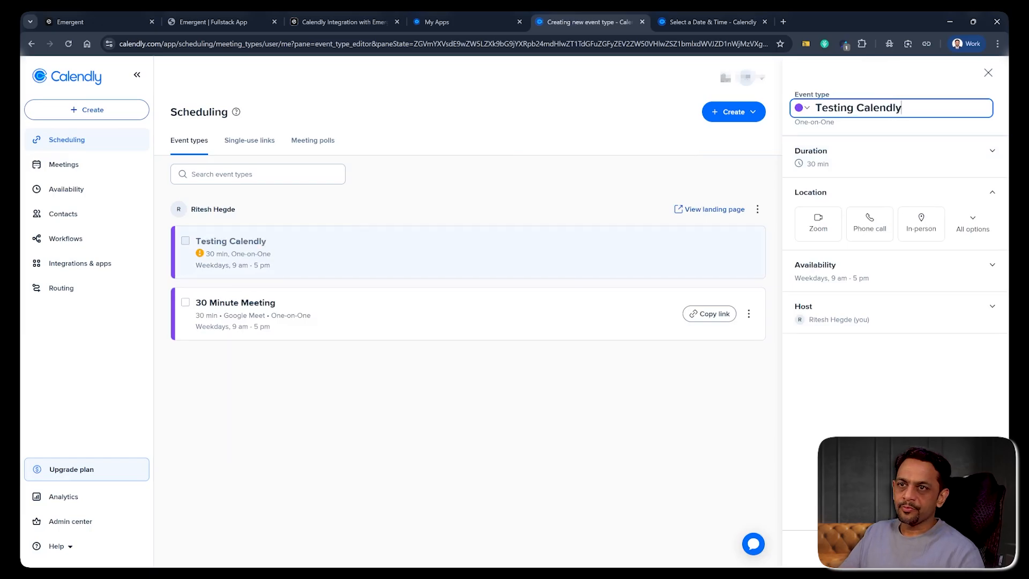
pyautogui.click(820, 163)
pyautogui.click(819, 177)
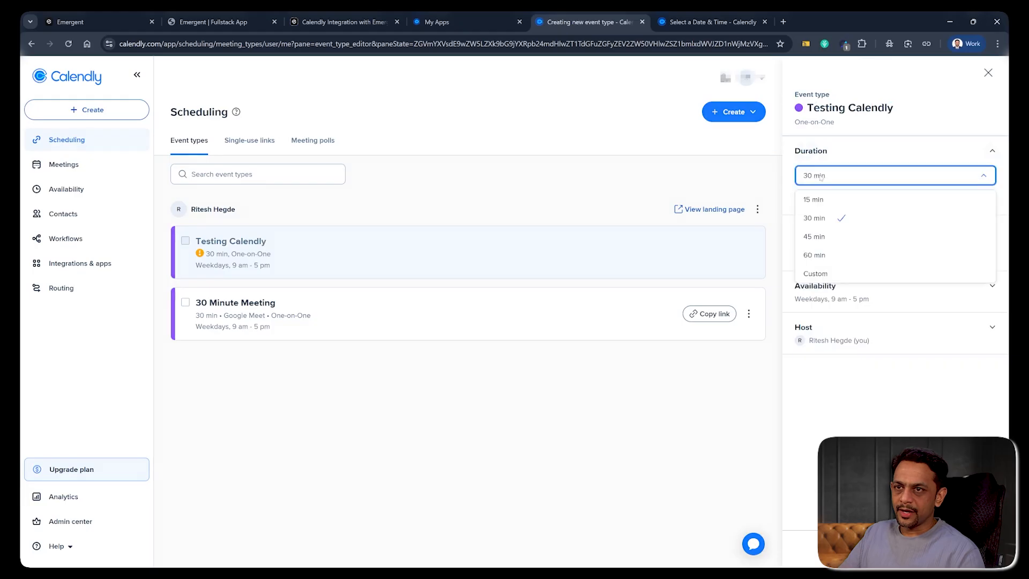
pyautogui.click(823, 255)
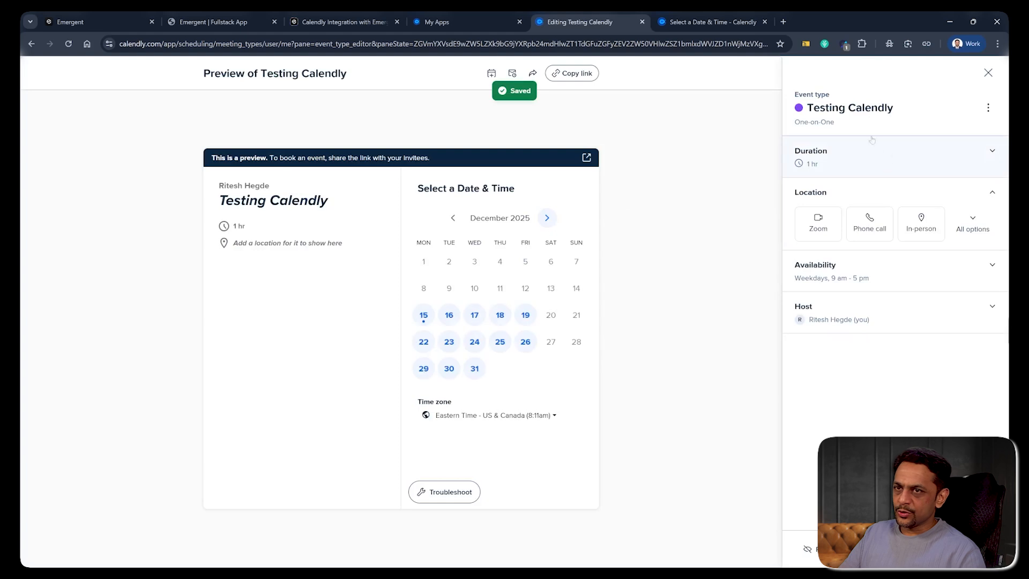
pyautogui.click(818, 224)
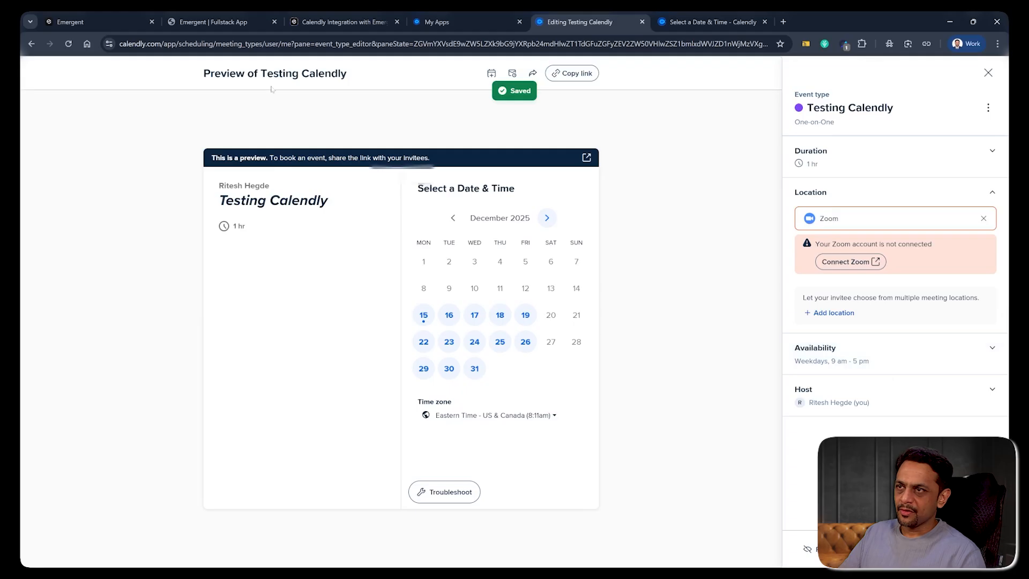
pyautogui.click(988, 73)
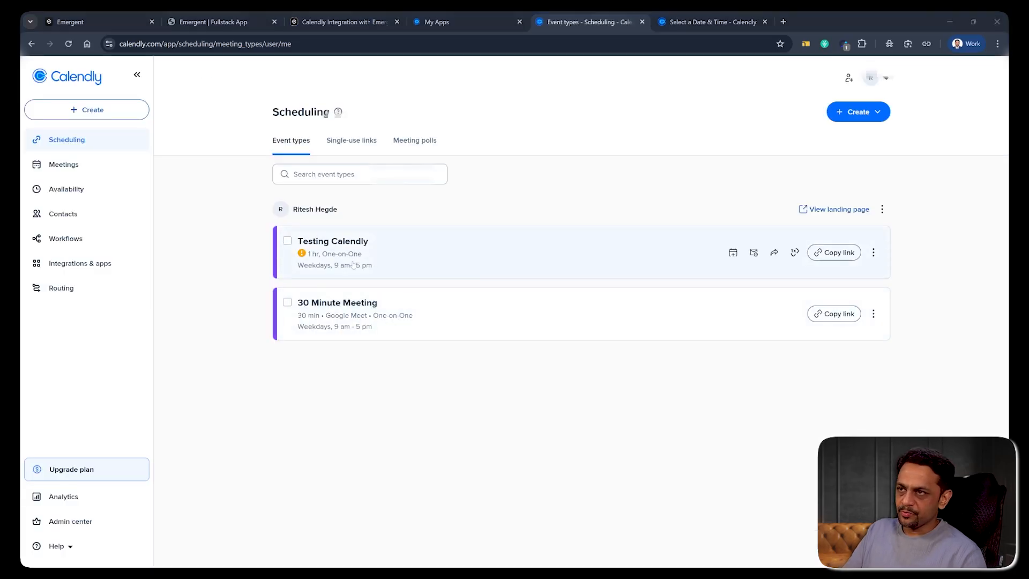
# - Reload TaskFlow's Book a Call page and open the 30 Minute Meeting's Calendly time picker
pyautogui.hotkey('alt', 'Tab')
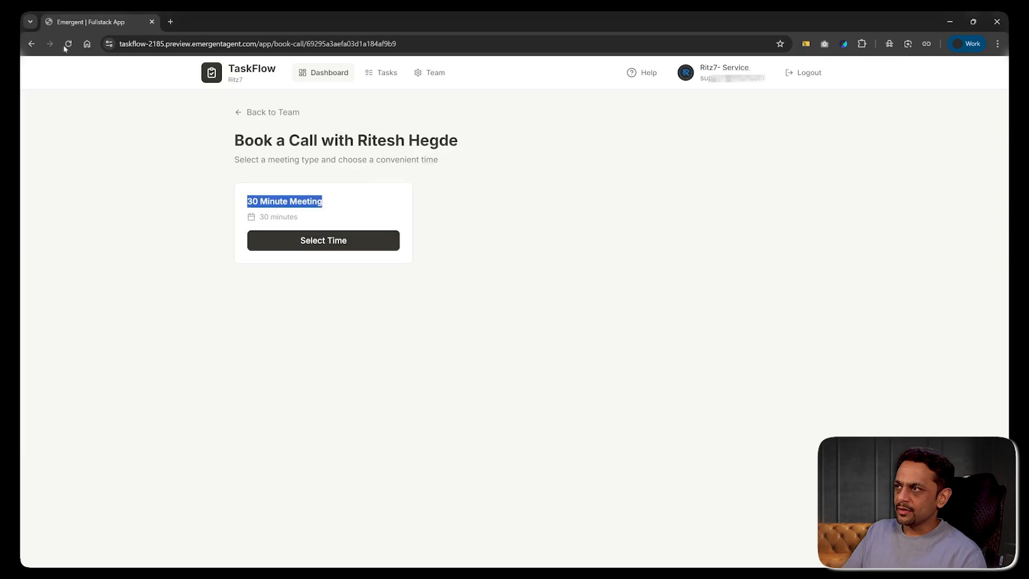
pyautogui.click(68, 44)
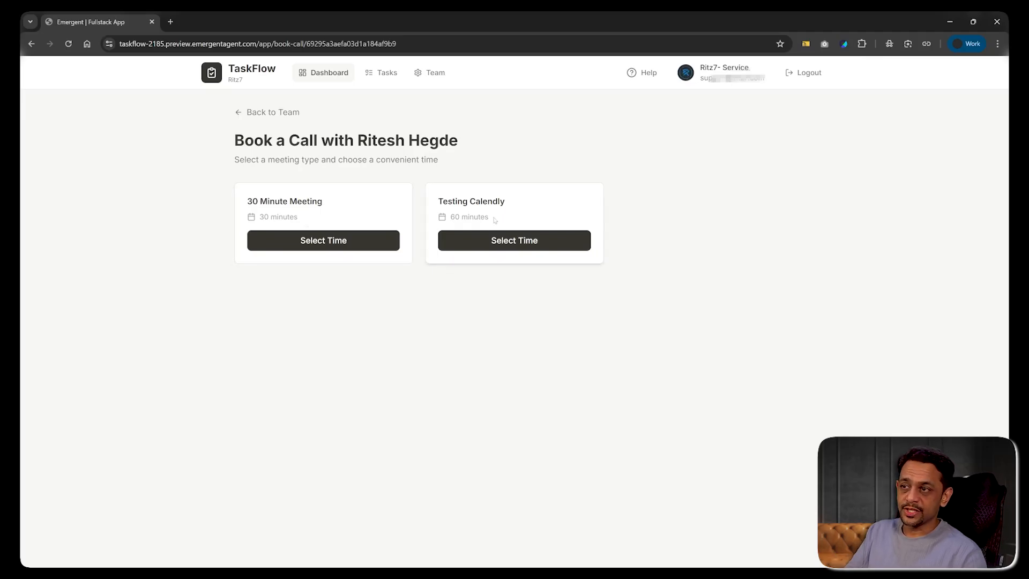
pyautogui.click(323, 242)
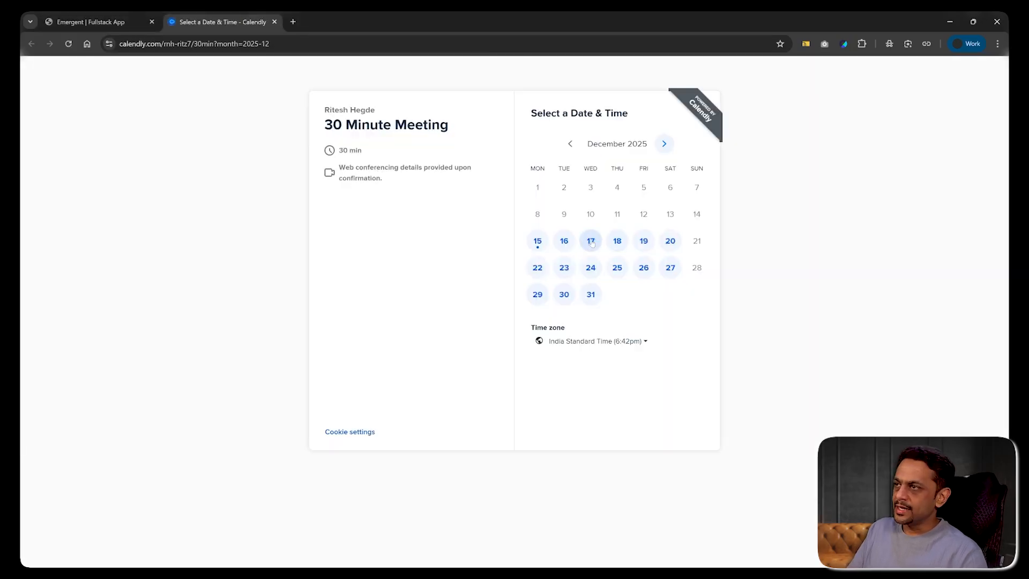
pyautogui.click(590, 241)
pyautogui.click(701, 211)
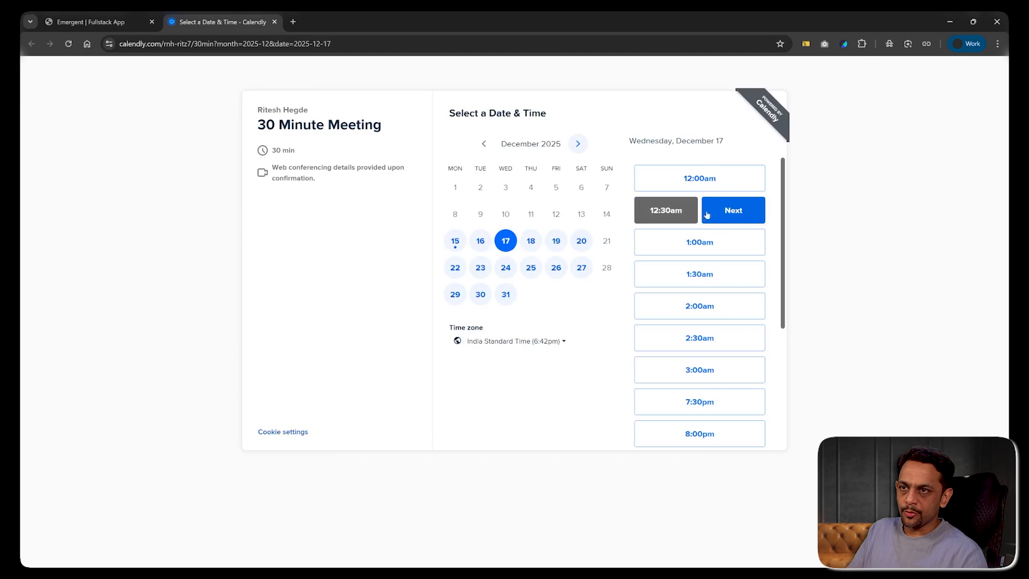
pyautogui.click(706, 214)
pyautogui.click(551, 142)
pyautogui.click(474, 186)
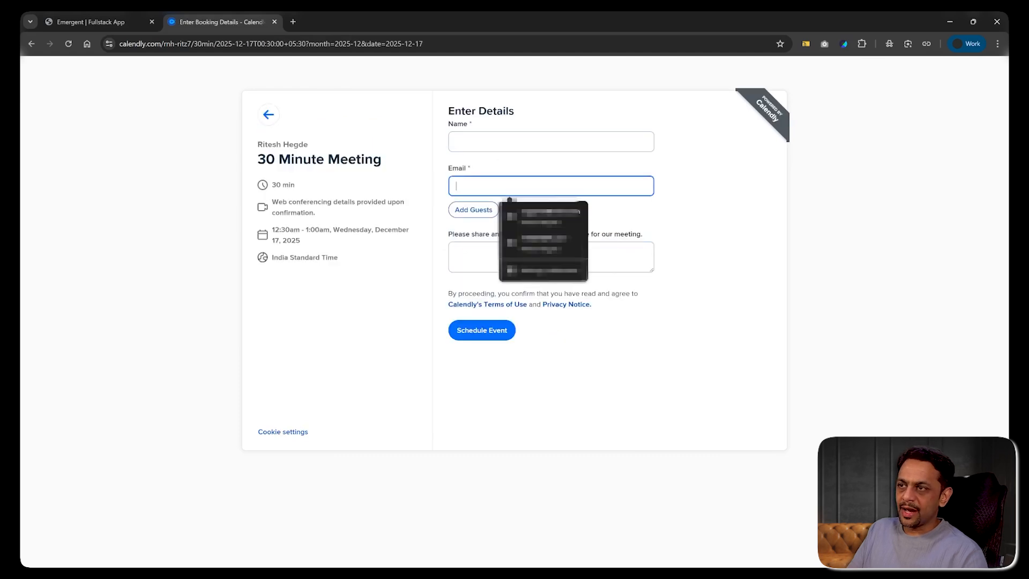
pyautogui.click(473, 256)
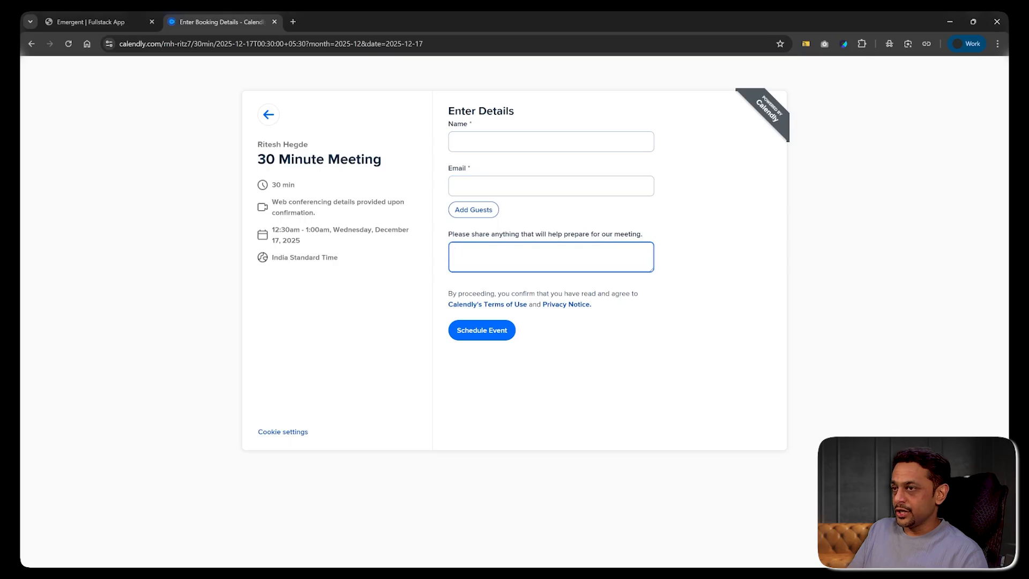
pyautogui.hotkey('alt', 'Tab')
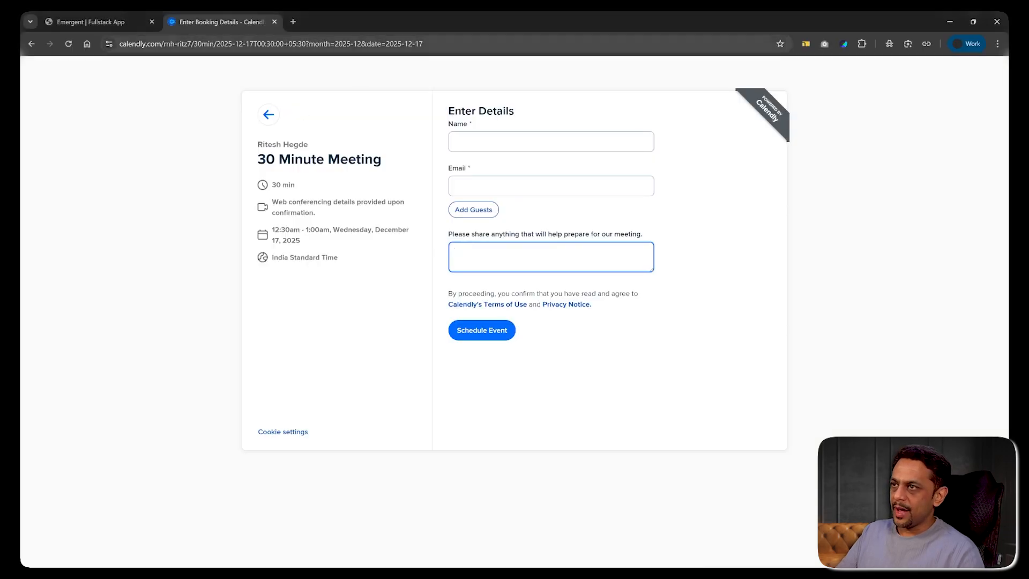
# - Trim the booking URL to the event link and append name and email query parameters
pyautogui.click(451, 51)
pyautogui.press('End')
pyautogui.press('BackSpace')
pyautogui.press('BackSpace')
pyautogui.press('BackSpace')
pyautogui.press('BackSpace')
pyautogui.press('BackSpace')
pyautogui.press('BackSpace')
pyautogui.press('BackSpace')
pyautogui.press('BackSpace')
pyautogui.press('BackSpace')
pyautogui.press('BackSpace')
pyautogui.press('BackSpace')
pyautogui.press('BackSpace')
pyautogui.press('BackSpace')
pyautogui.press('BackSpace')
pyautogui.press('BackSpace')
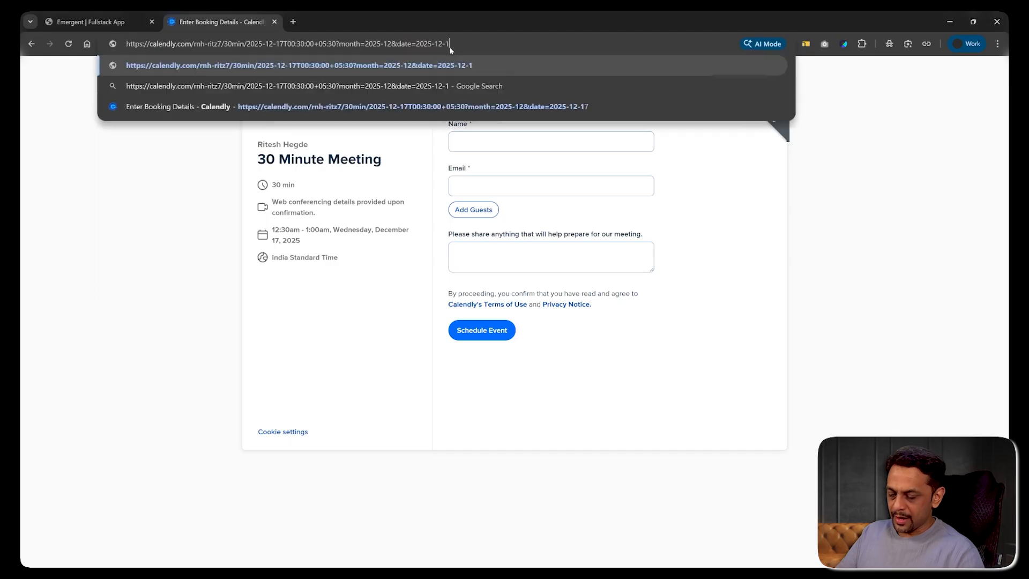
pyautogui.press('BackSpace')
pyautogui.press('BackSpace')
pyautogui.press('BackSpace')
pyautogui.press('BackSpace')
pyautogui.press('BackSpace')
pyautogui.press('BackSpace')
pyautogui.press('BackSpace')
pyautogui.press('BackSpace')
pyautogui.press('BackSpace')
pyautogui.press('BackSpace')
pyautogui.press('BackSpace')
pyautogui.press('BackSpace')
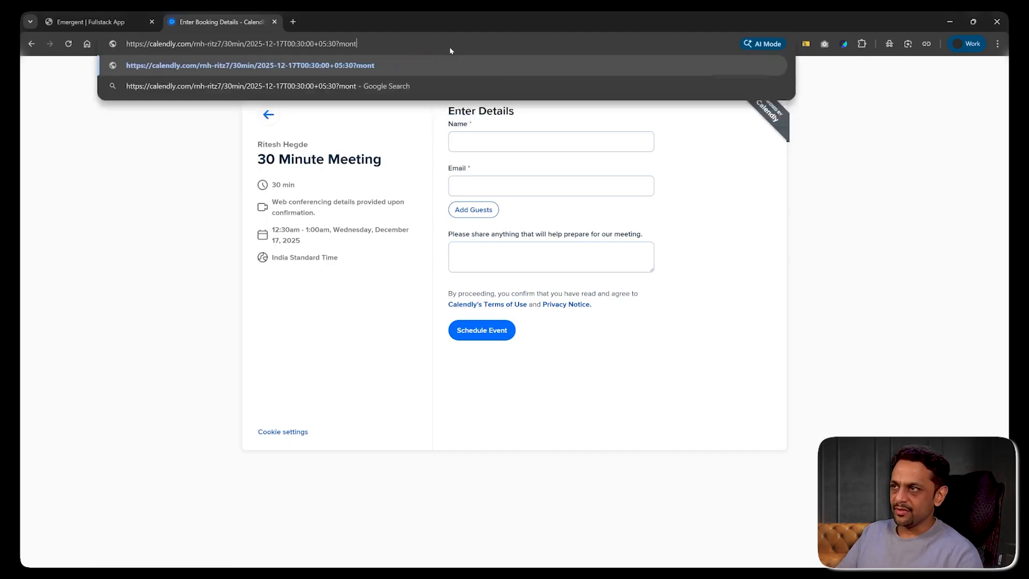
pyautogui.press('BackSpace')
pyautogui.press('BackSpace')
pyautogui.press('BackSpace')
pyautogui.press('BackSpace')
pyautogui.press('BackSpace')
pyautogui.press('BackSpace')
pyautogui.press('BackSpace')
pyautogui.press('BackSpace')
pyautogui.press('BackSpace')
pyautogui.press('BackSpace')
pyautogui.press('BackSpace')
pyautogui.press('BackSpace')
pyautogui.press('BackSpace')
pyautogui.press('BackSpace')
pyautogui.press('BackSpace')
pyautogui.press('BackSpace')
pyautogui.press('BackSpace')
pyautogui.press('BackSpace')
pyautogui.press('BackSpace')
pyautogui.press('BackSpace')
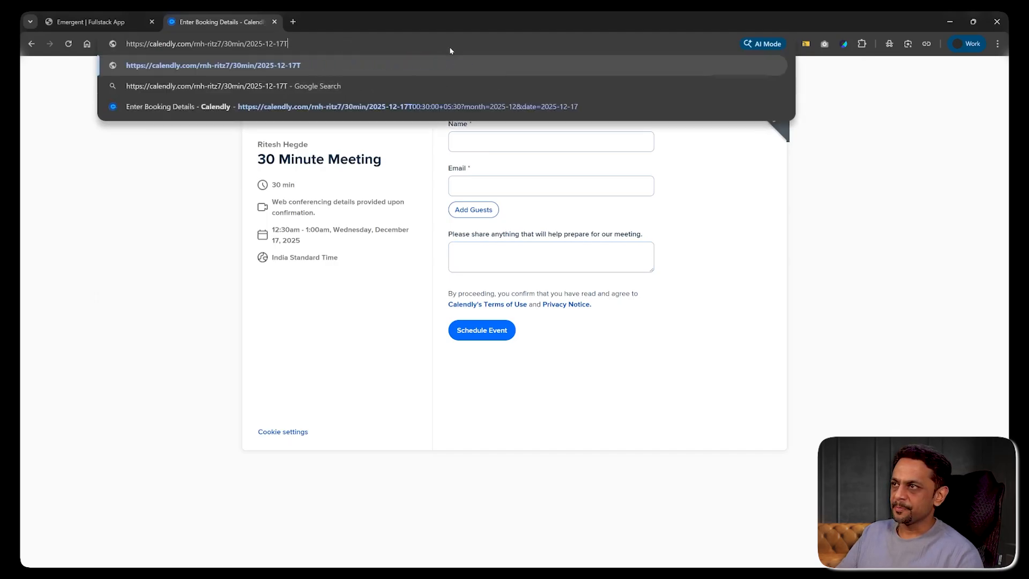
pyautogui.press('BackSpace')
pyautogui.press('BackSpace')
pyautogui.press('BackSpace')
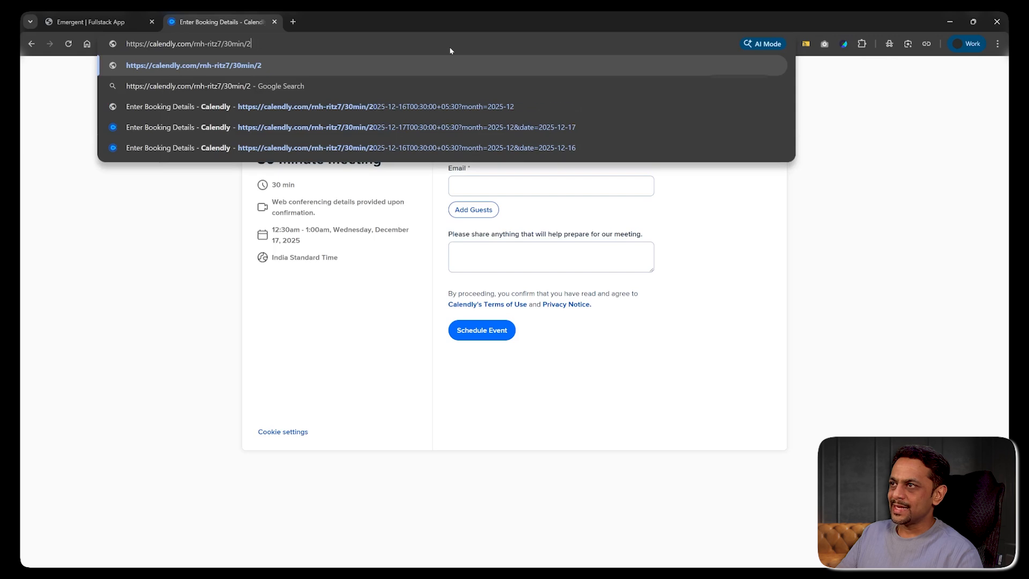
pyautogui.write('?name=ri')
pyautogui.press('BackSpace')
pyautogui.write('amesh&e')
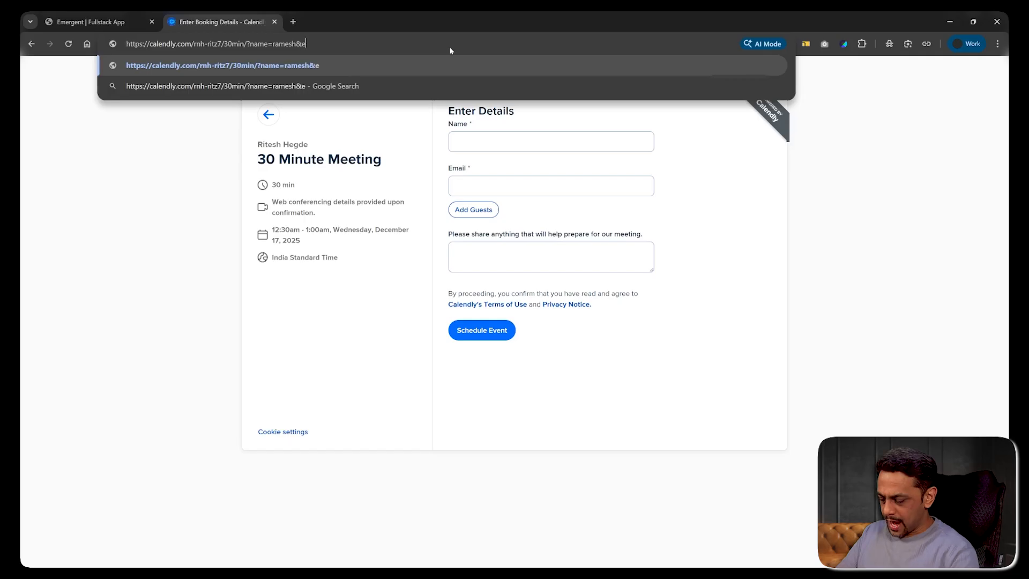
pyautogui.press('Return')
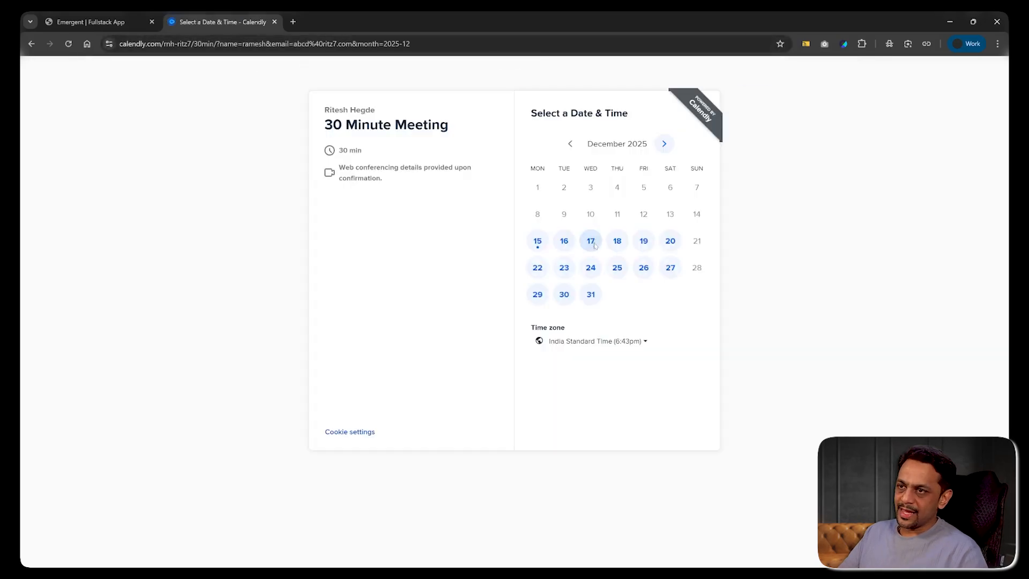
# - Pick Dec 17 at 12:00am, then overwrite the pre-filled email with 'x'
pyautogui.click(595, 244)
pyautogui.click(703, 178)
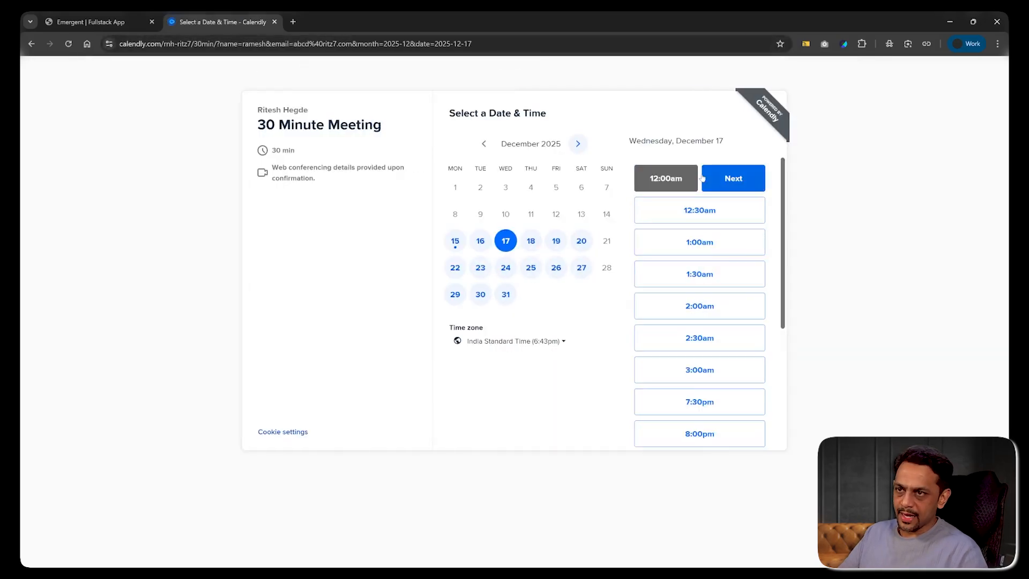
pyautogui.click(739, 179)
pyautogui.click(451, 142)
pyautogui.doubleClick(461, 142)
pyautogui.press('Tab')
pyautogui.write('x')
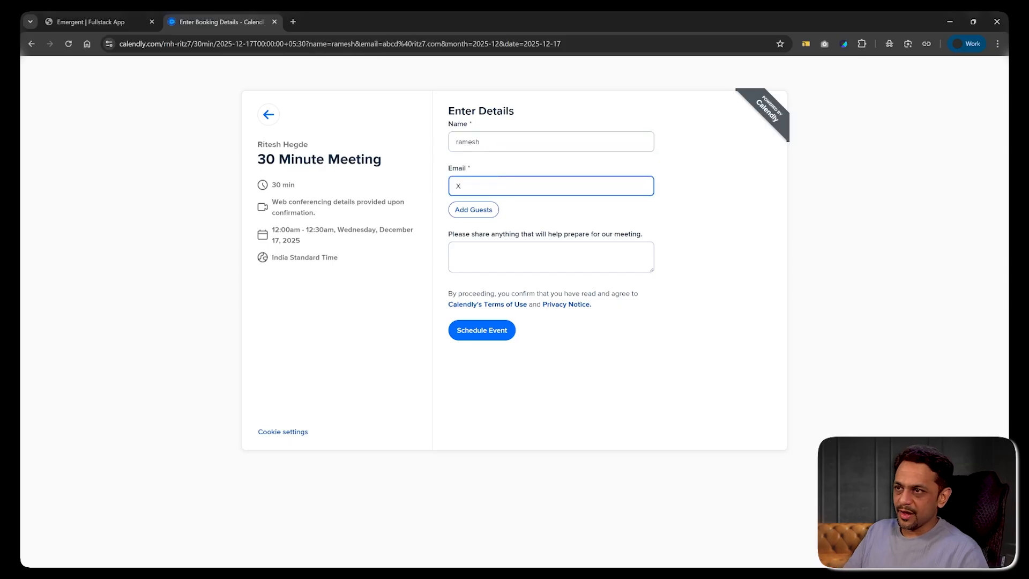
pyautogui.click(435, 190)
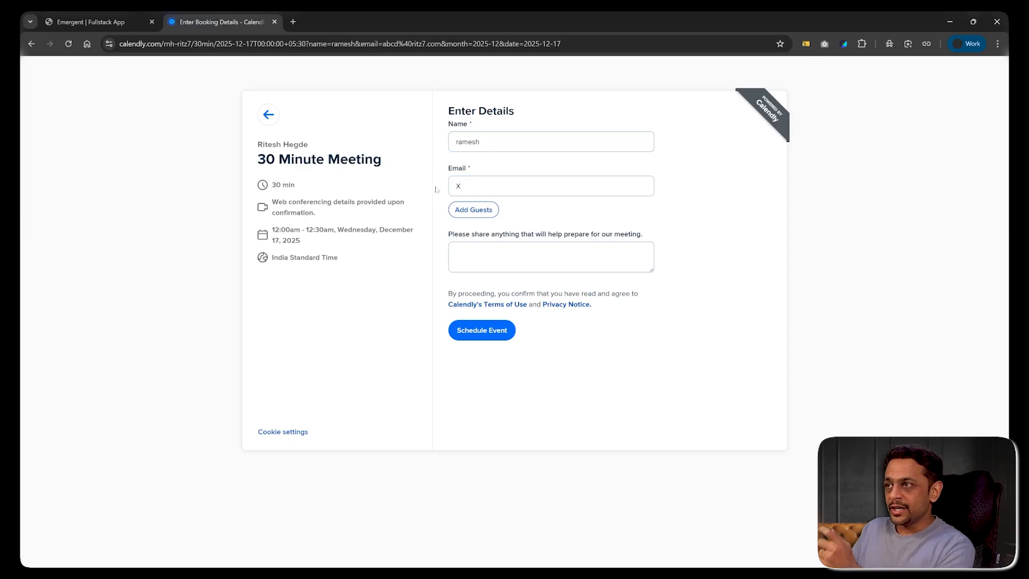
pyautogui.hotkey('alt', 'Tab')
pyautogui.hotkey('alt', 'Tab')
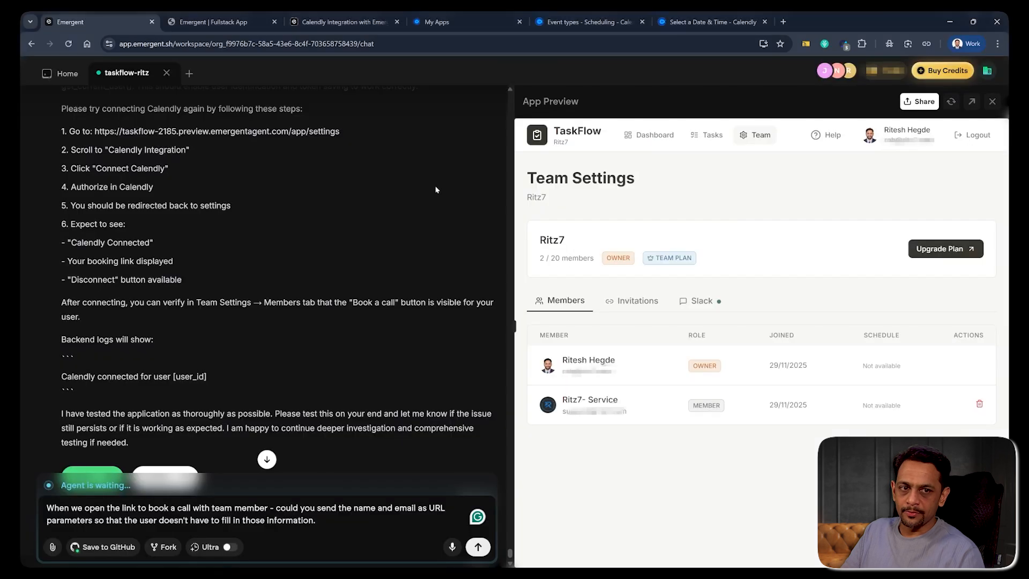
# - Send the agent the request to pass name and email as URL parameters in booking links
pyautogui.click(477, 547)
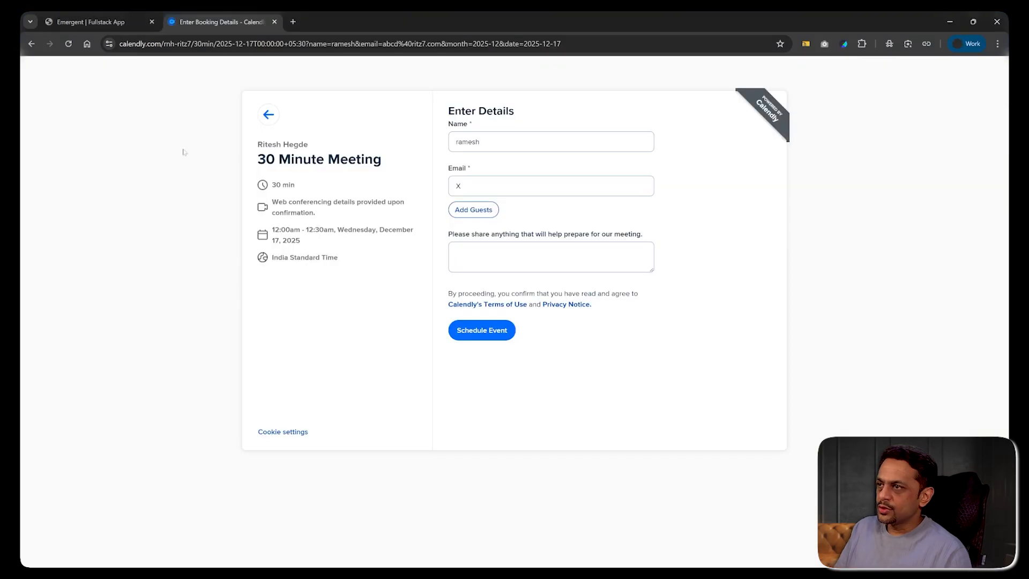
# - Close the old Calendly tab, reload Book a Call, and open the 30 Minute Meeting scheduler
pyautogui.click(93, 23)
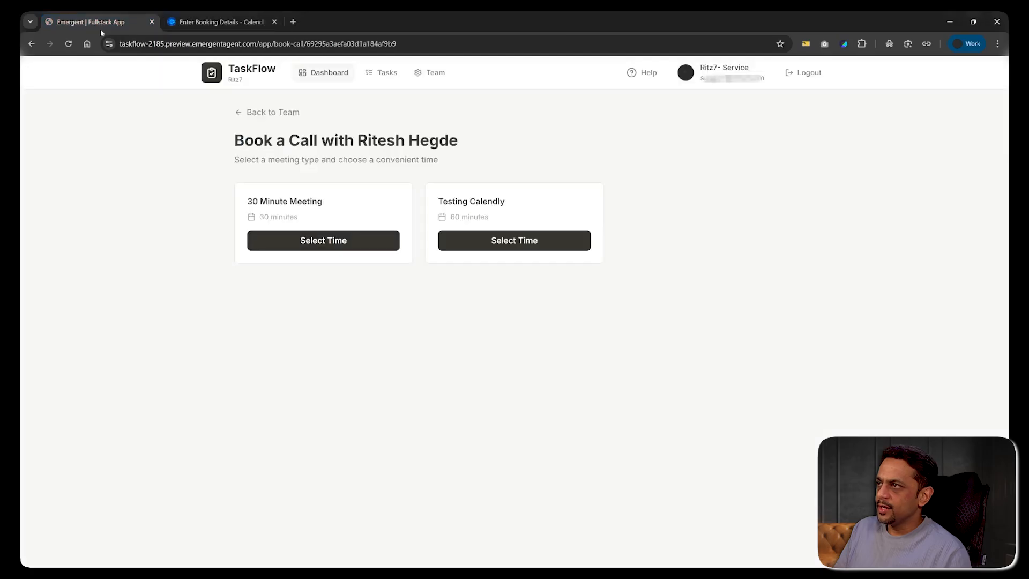
pyautogui.click(274, 22)
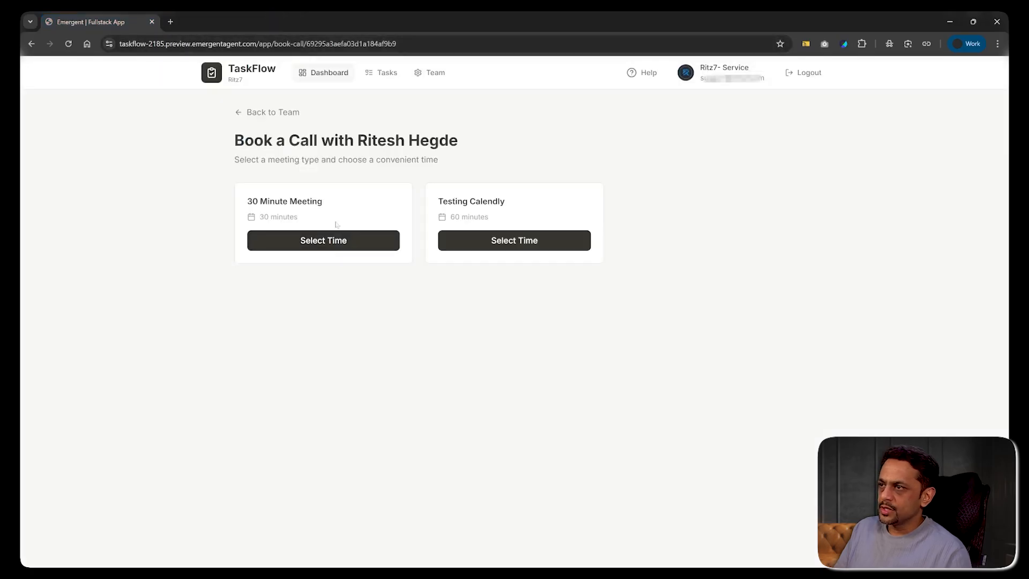
pyautogui.click(69, 43)
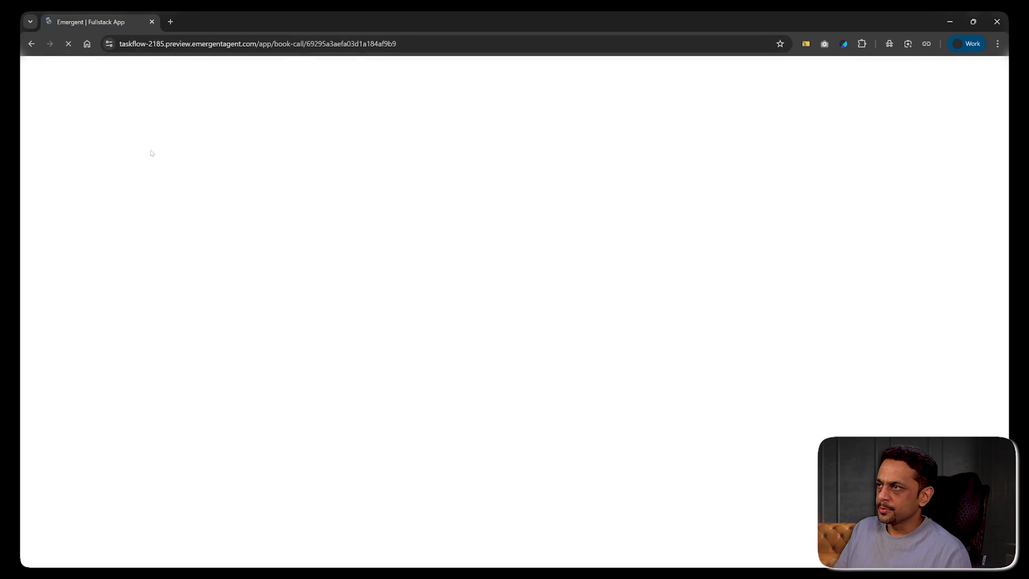
pyautogui.click(337, 242)
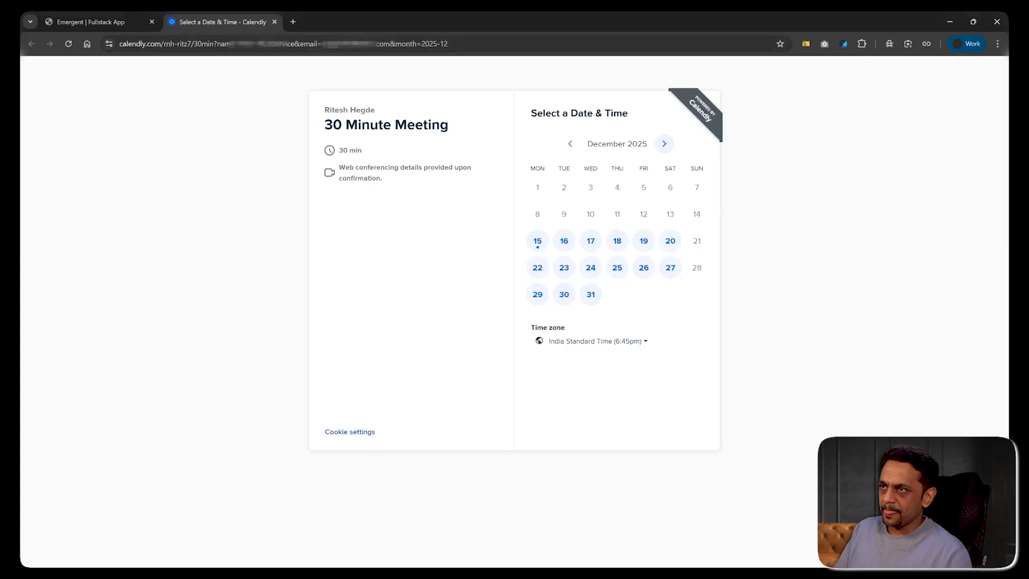
# - Book Dec 17 at 12:00am with pre-filled name and email, noting 'Testing.', and schedule it
pyautogui.click(590, 240)
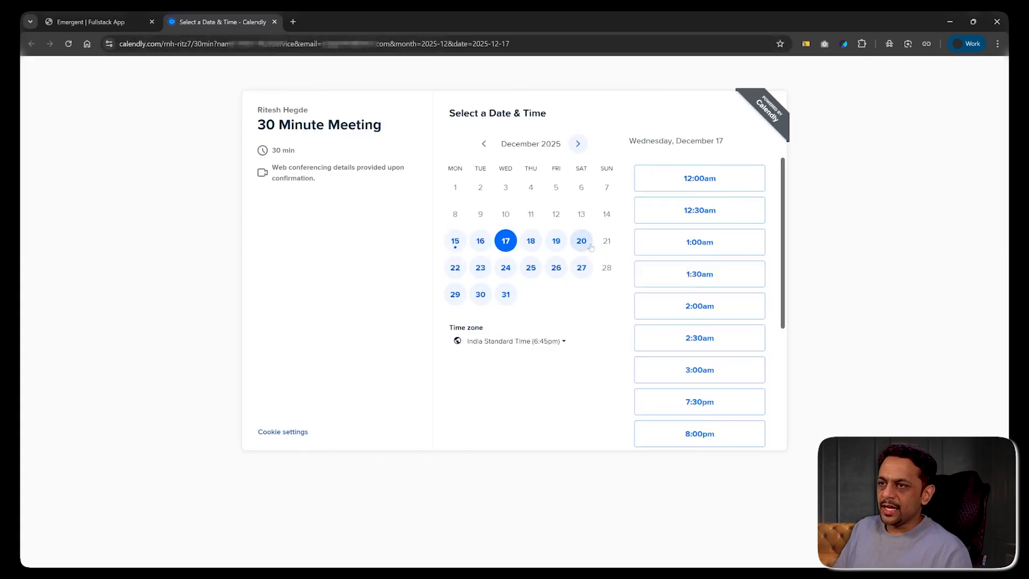
pyautogui.click(696, 174)
pyautogui.click(738, 179)
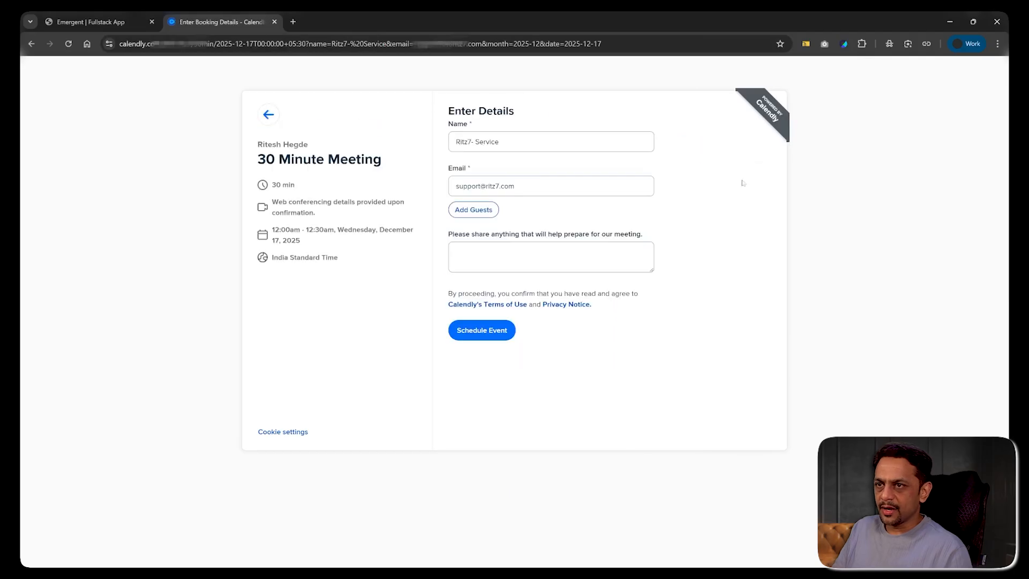
pyautogui.moveTo(499, 142); pyautogui.dragTo(431, 146)
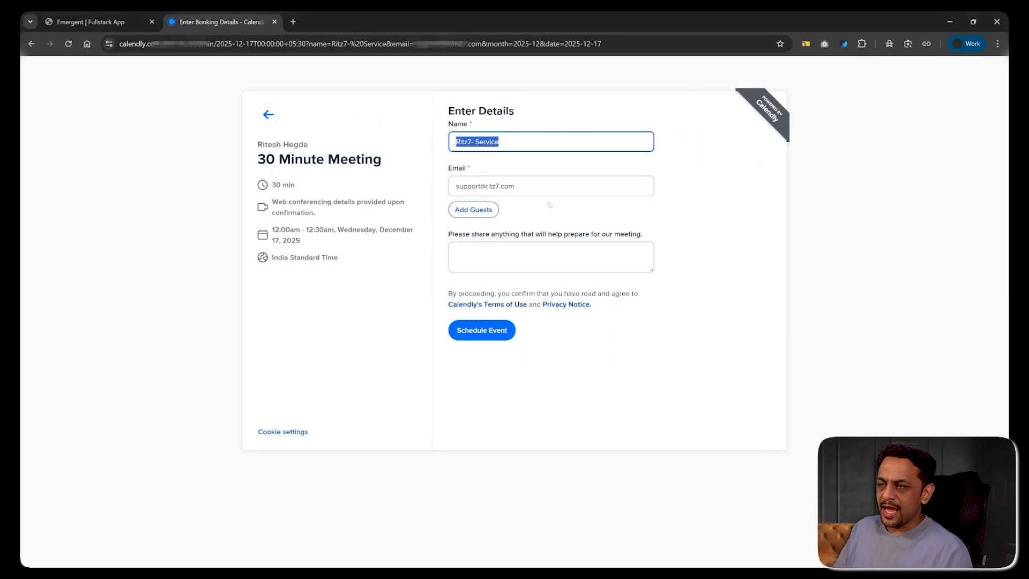
pyautogui.moveTo(515, 186); pyautogui.dragTo(430, 198)
pyautogui.click(456, 252)
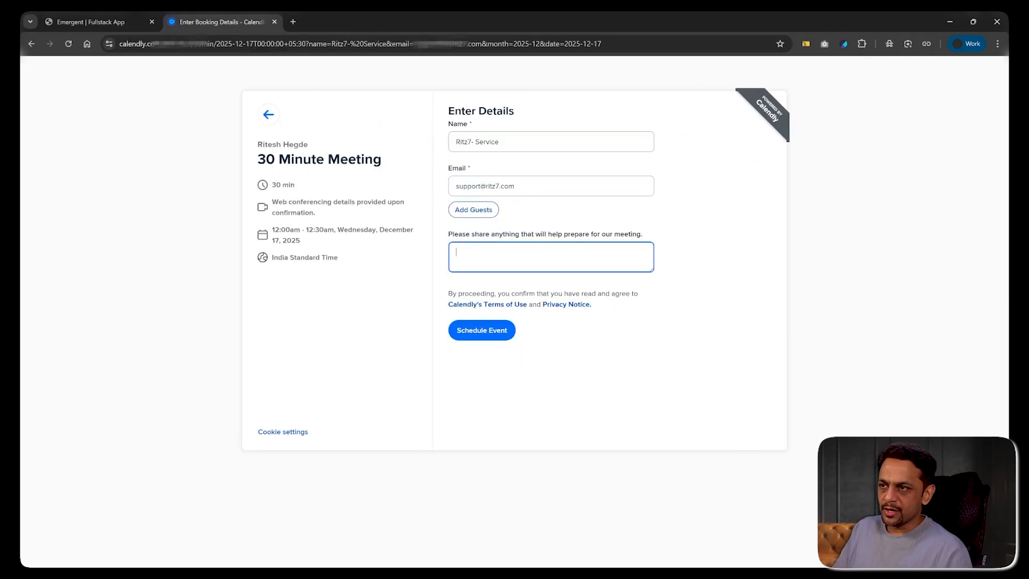
pyautogui.write('Testing.')
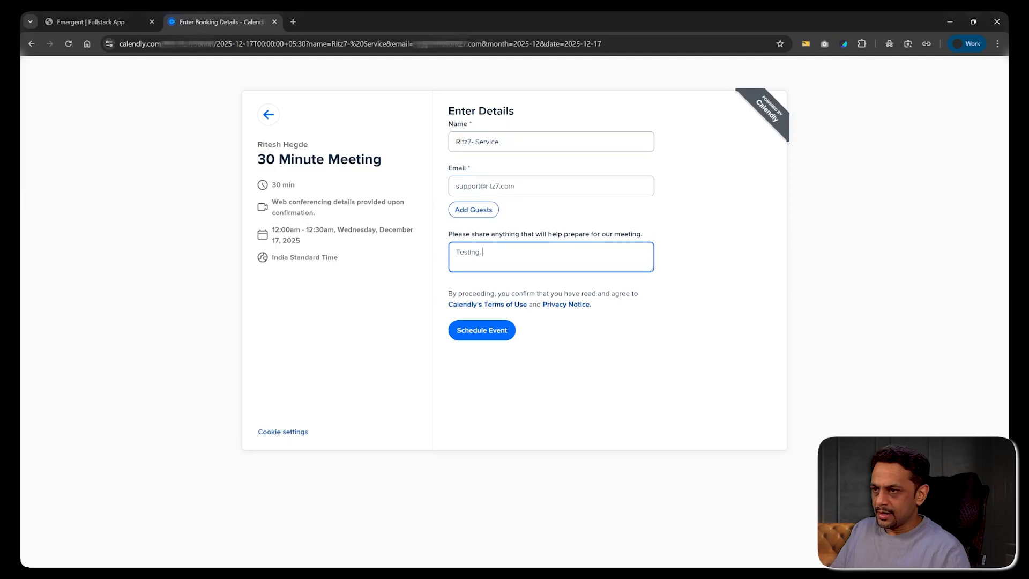
pyautogui.click(482, 330)
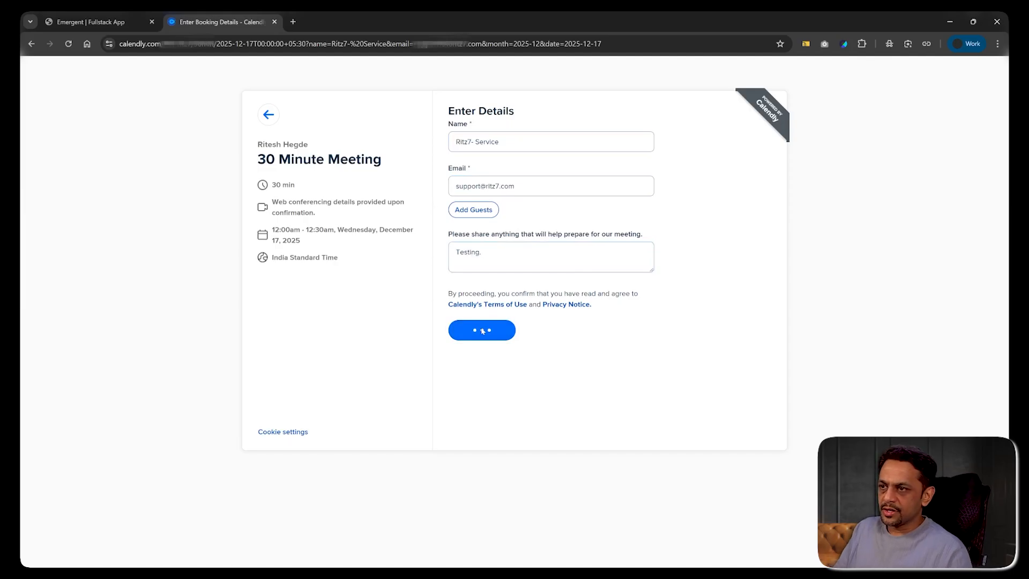